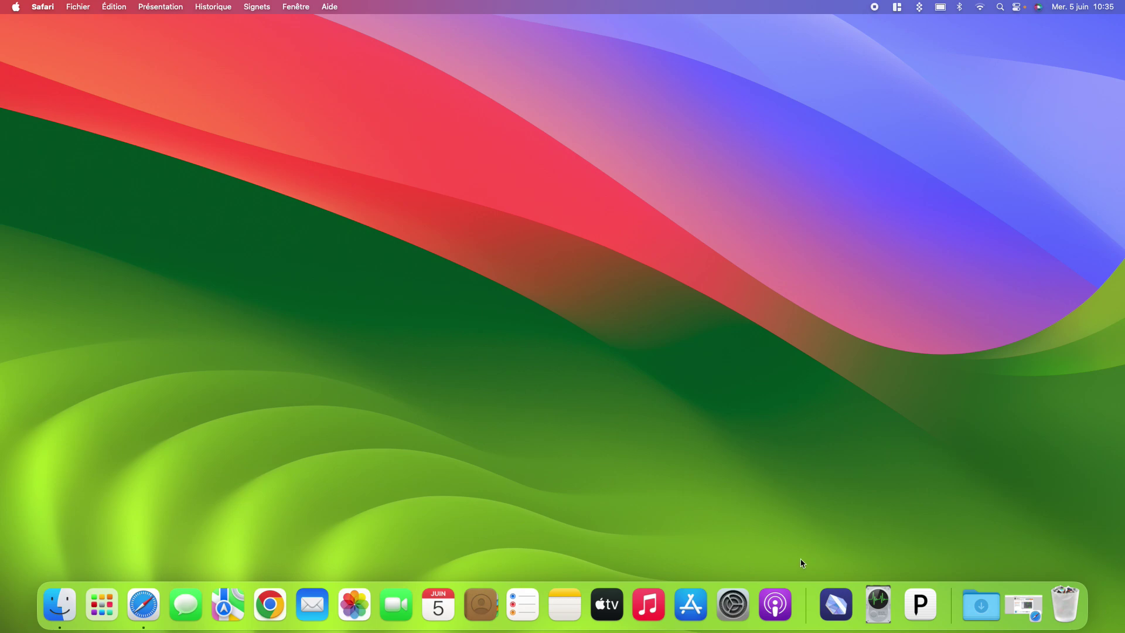
# - Review the DriveDx product page and the consumer license prices in the Binary Fruit store, and quit Safari
pyautogui.click(1025, 606)
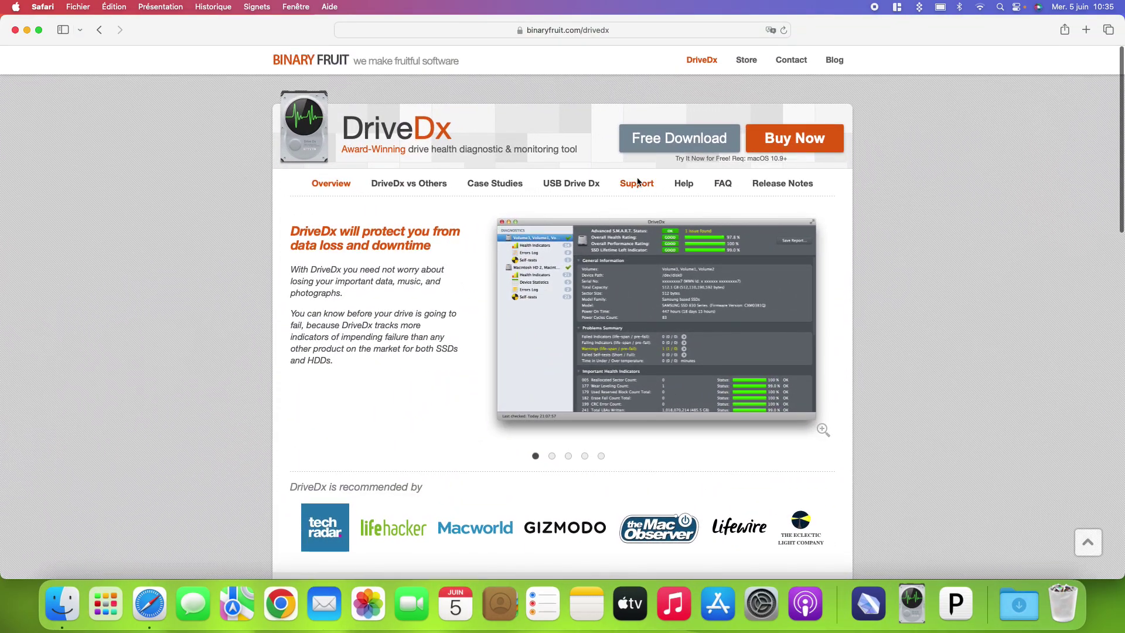
pyautogui.click(788, 140)
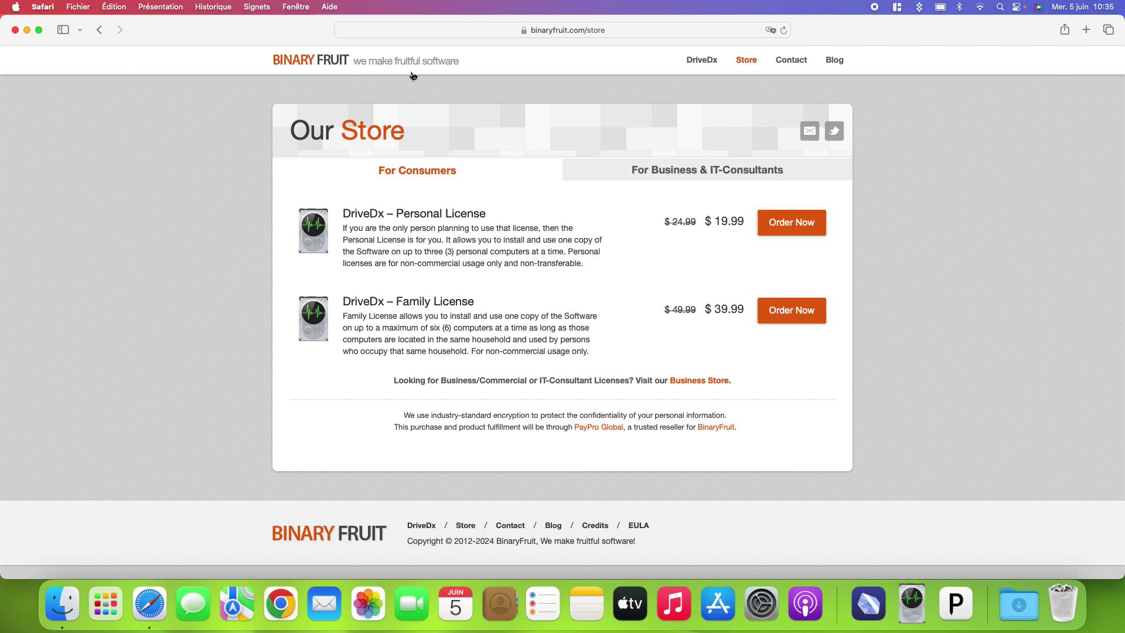
pyautogui.click(107, 36)
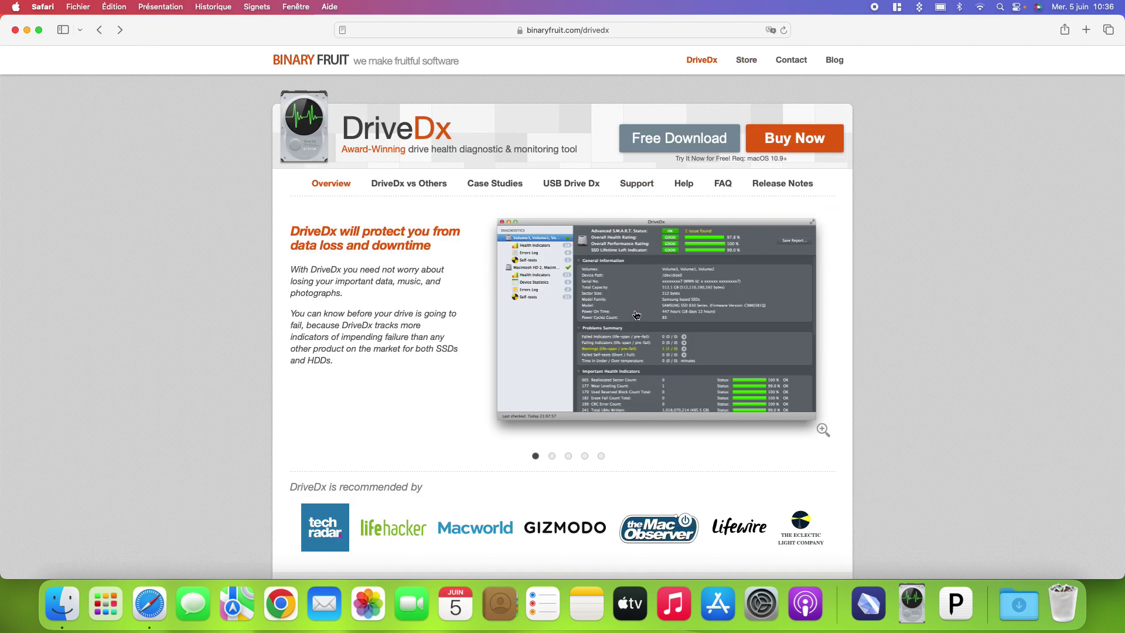
pyautogui.scroll(-2, 626, 322)
pyautogui.scroll(2, 618, 327)
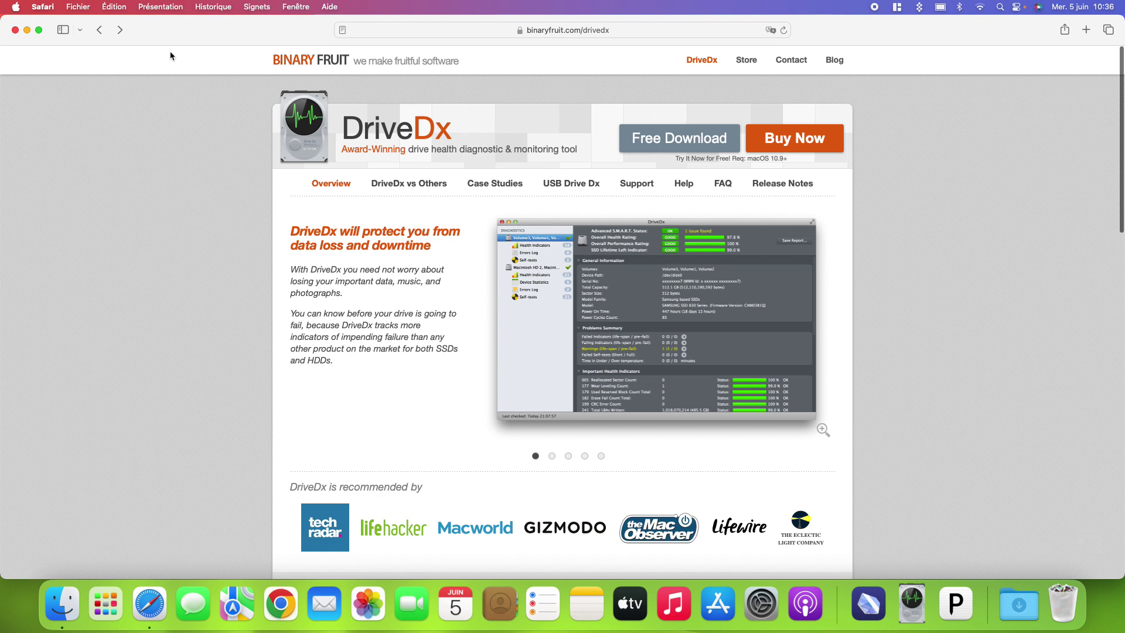
pyautogui.click(54, 8)
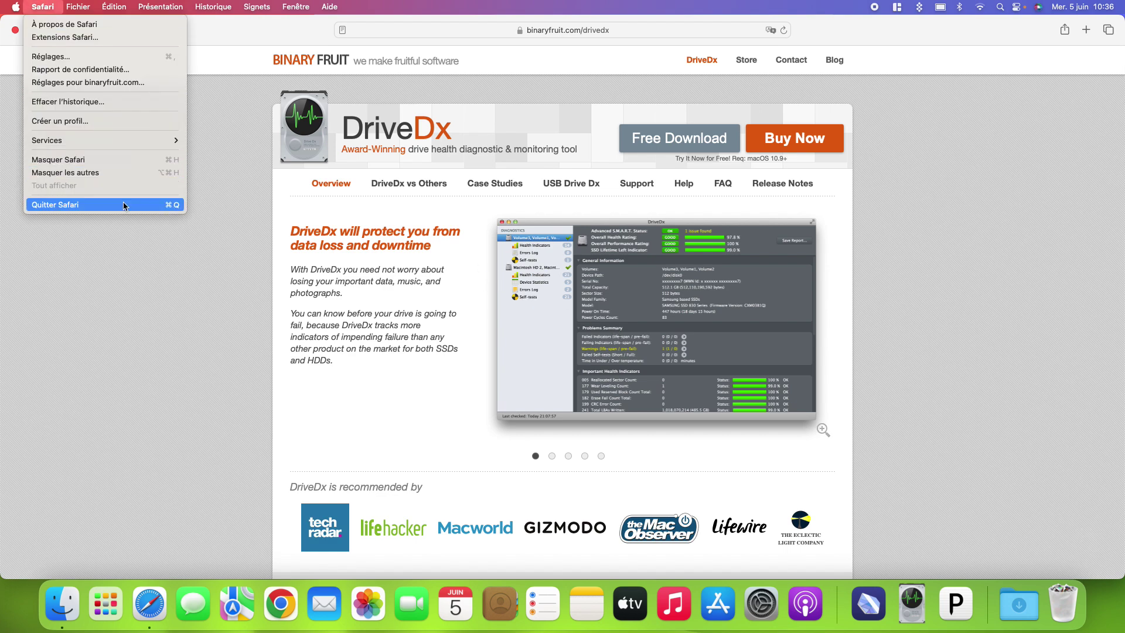
pyautogui.click(117, 205)
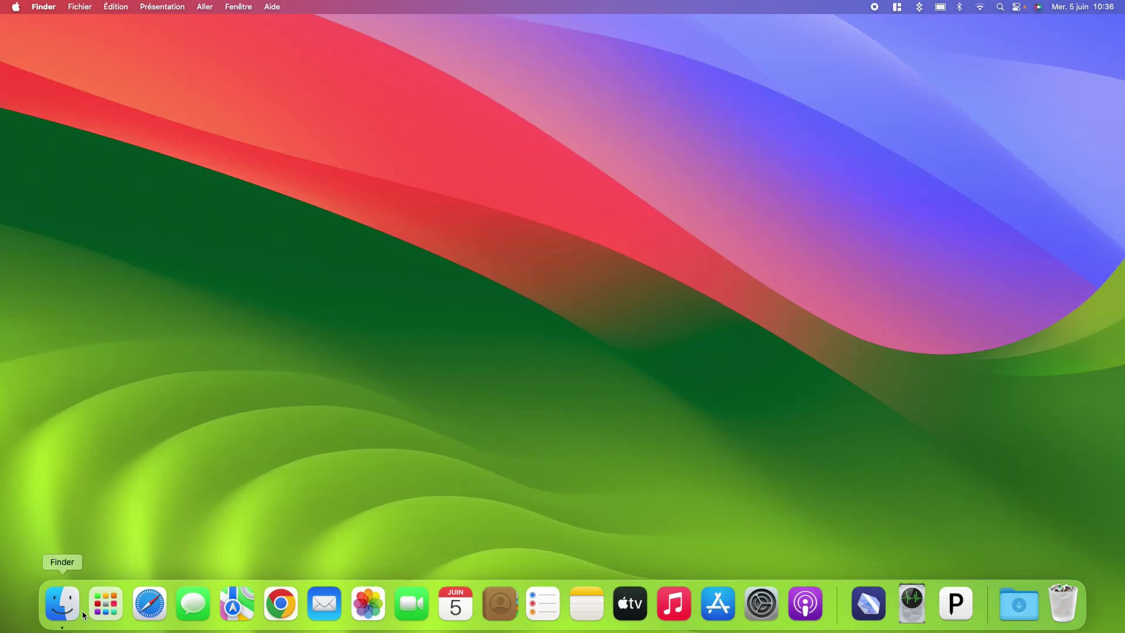
# - Launch DriveDx from the installed applications
pyautogui.click(106, 604)
pyautogui.scroll(-2, 598, 479)
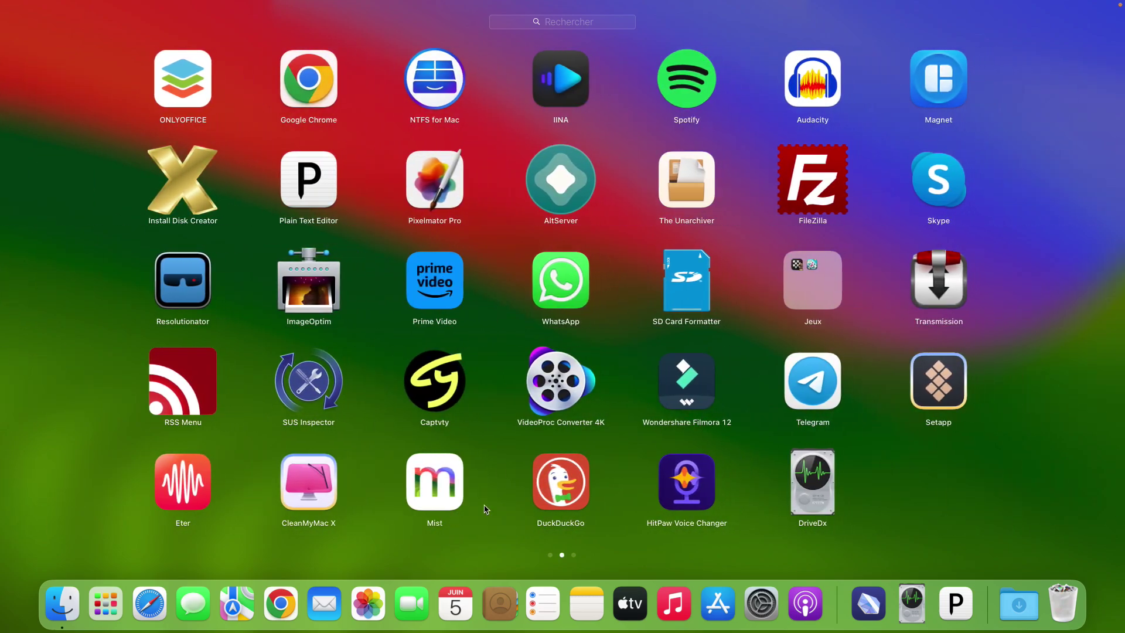
pyautogui.click(810, 475)
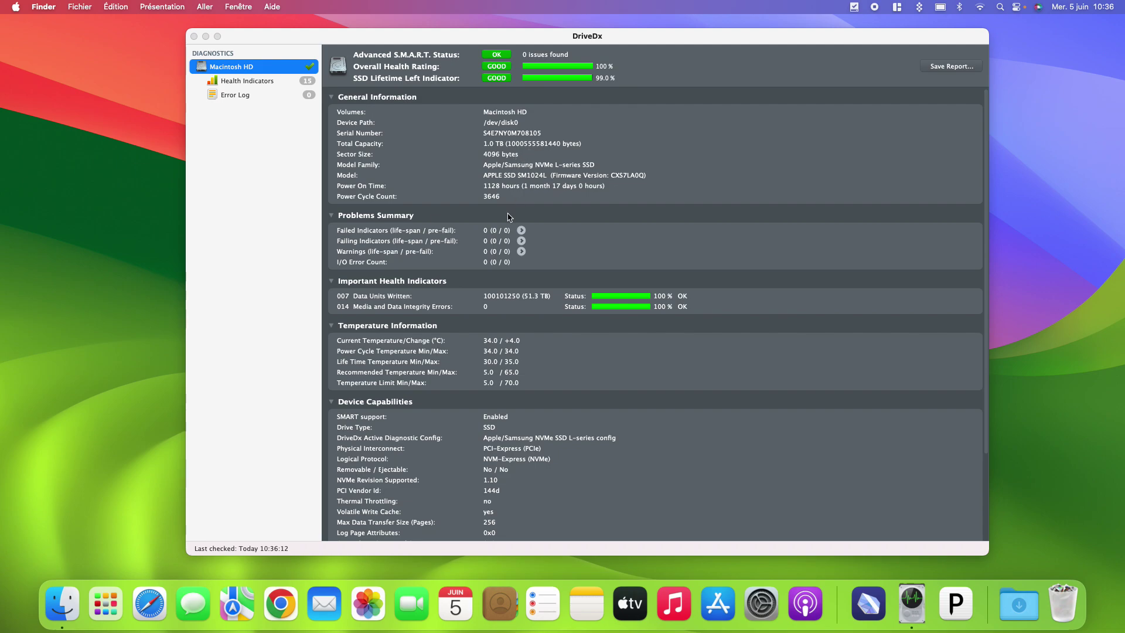
# - Examine the Macintosh HD diagnostics overview, from the general information and problems summary down to the device capabilities
pyautogui.scroll(-3, 507, 217)
pyautogui.scroll(3, 508, 205)
pyautogui.scroll(-3, 508, 194)
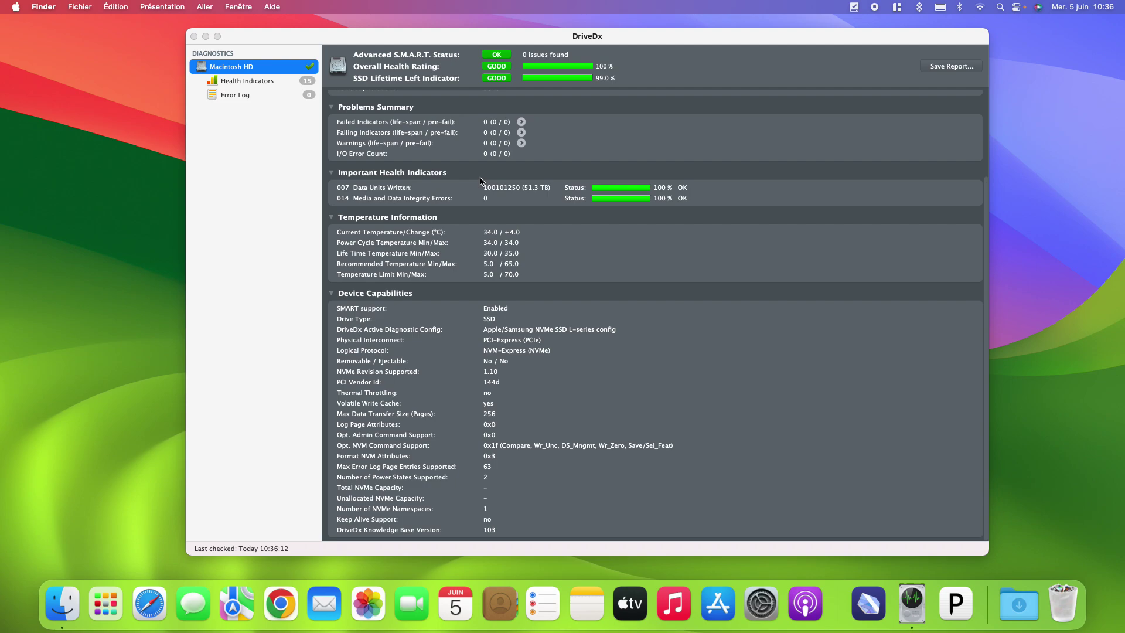
pyautogui.scroll(3, 480, 180)
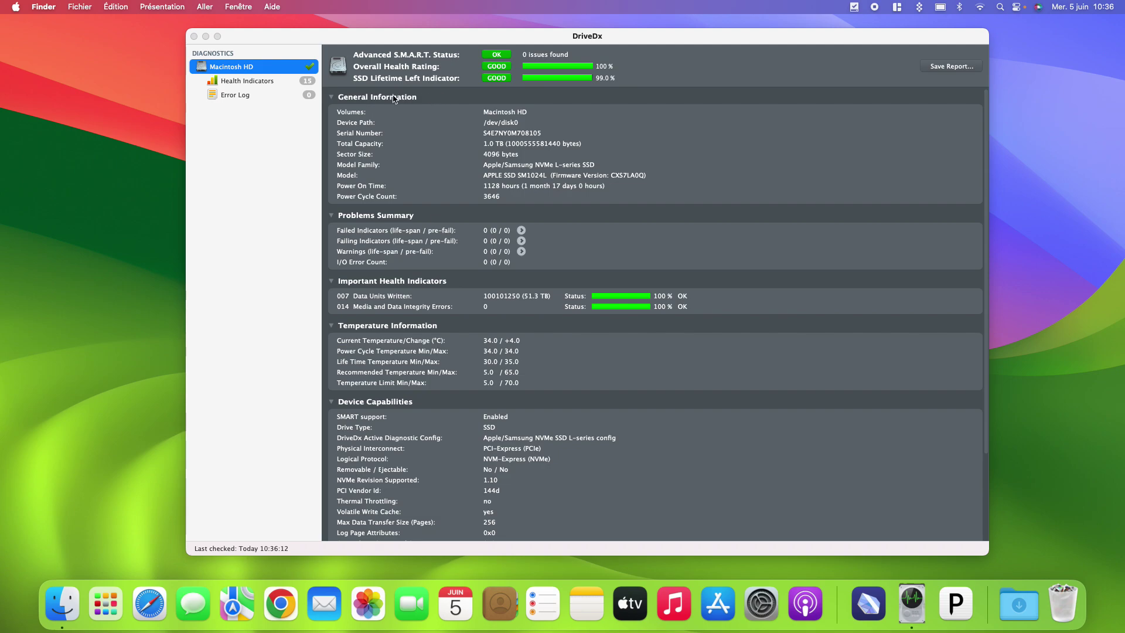
# - Show the drive's health indicators and open the online help from the Composite Temperature explanation
pyautogui.click(265, 83)
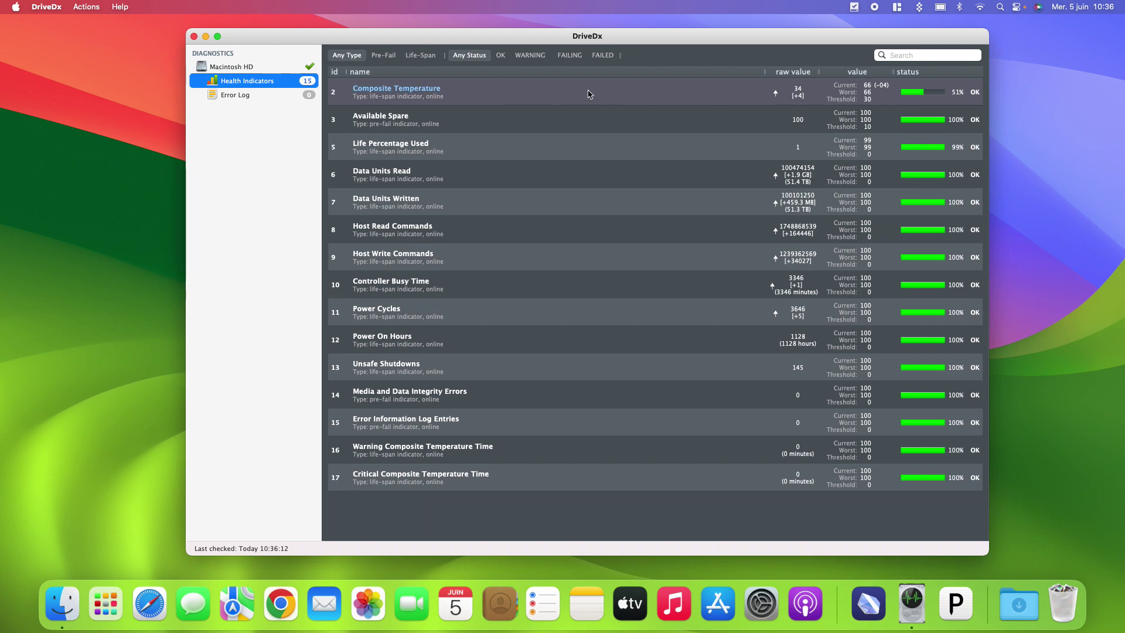
pyautogui.click(750, 97)
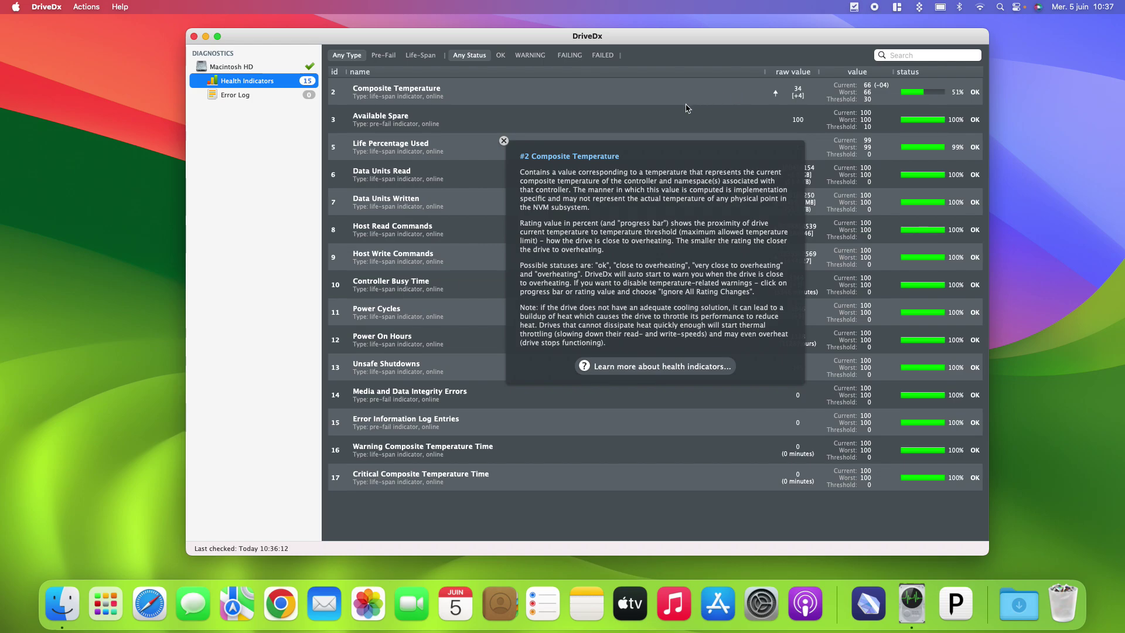
pyautogui.click(659, 367)
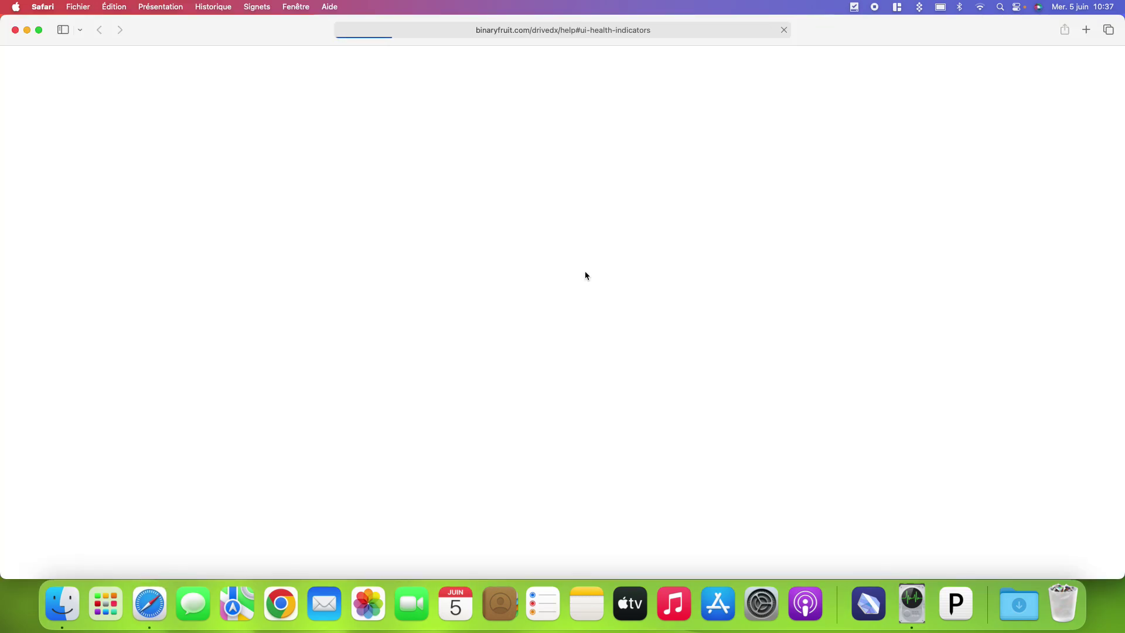
# - Read through the Health Indicators section of the DriveDx help page and quit Safari
pyautogui.scroll(-5, 598, 392)
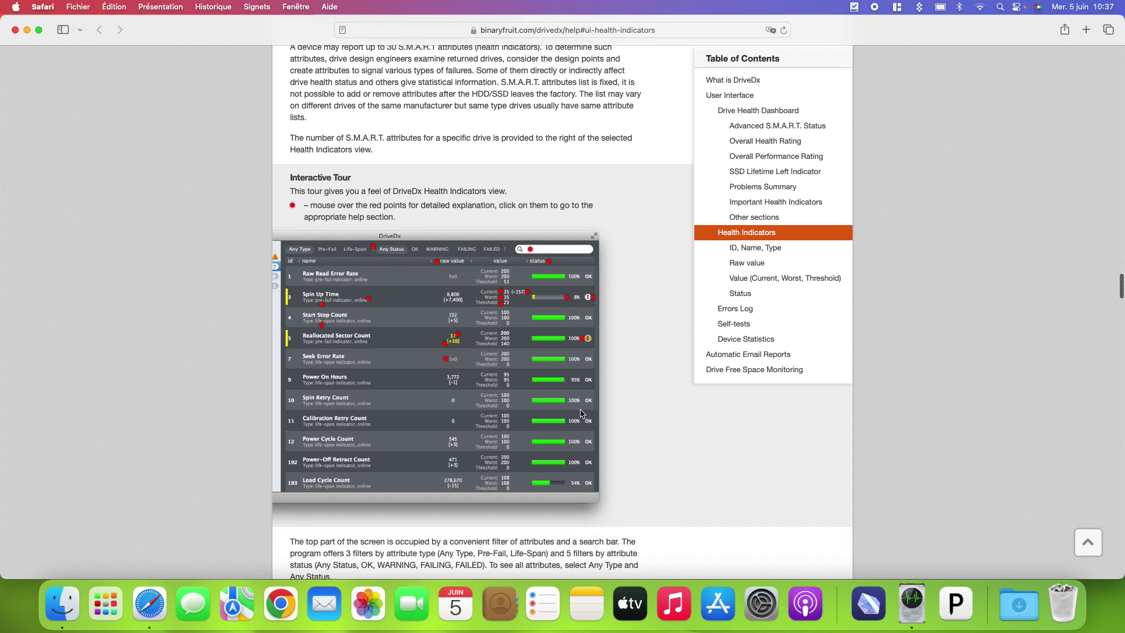
pyautogui.scroll(1, 580, 413)
pyautogui.scroll(-4, 580, 414)
pyautogui.scroll(2, 579, 414)
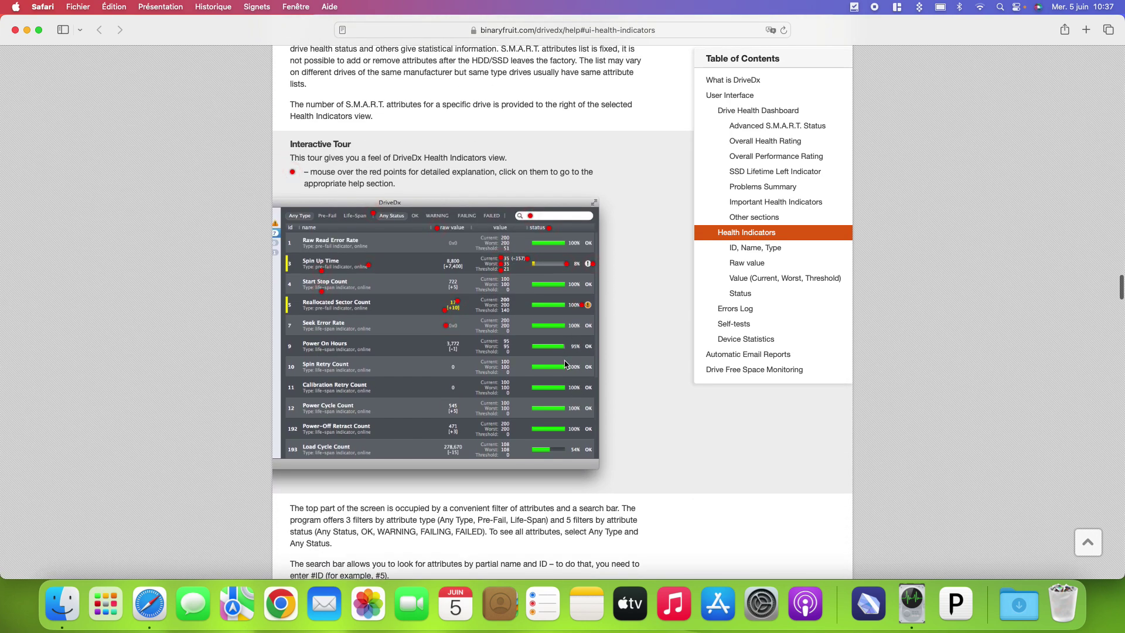
pyautogui.scroll(-3, 568, 366)
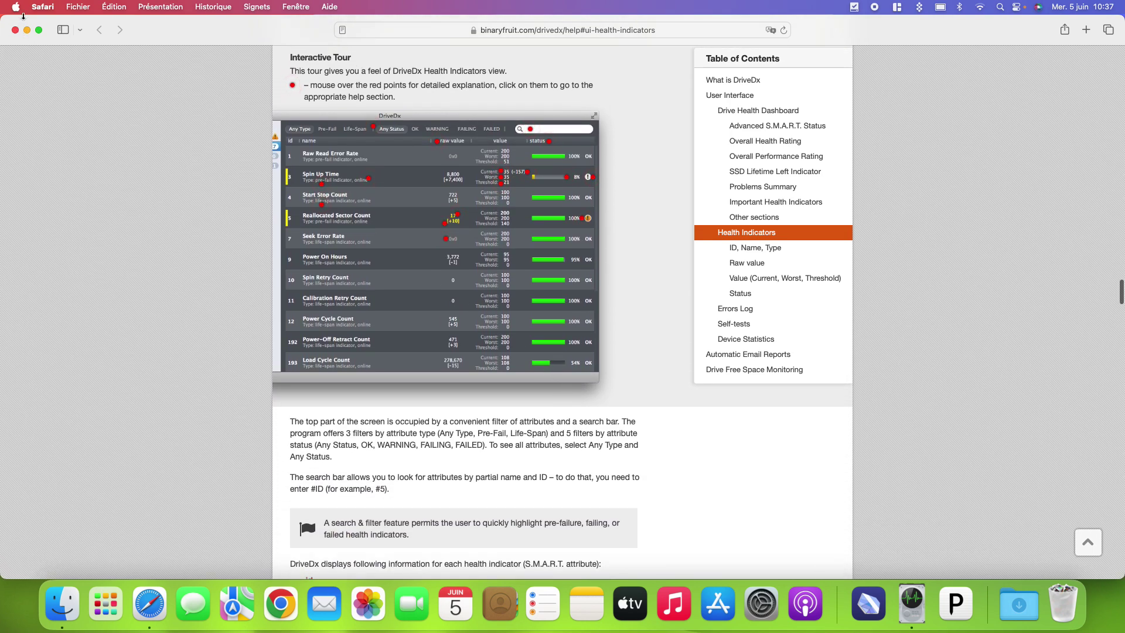
pyautogui.click(41, 7)
pyautogui.click(120, 206)
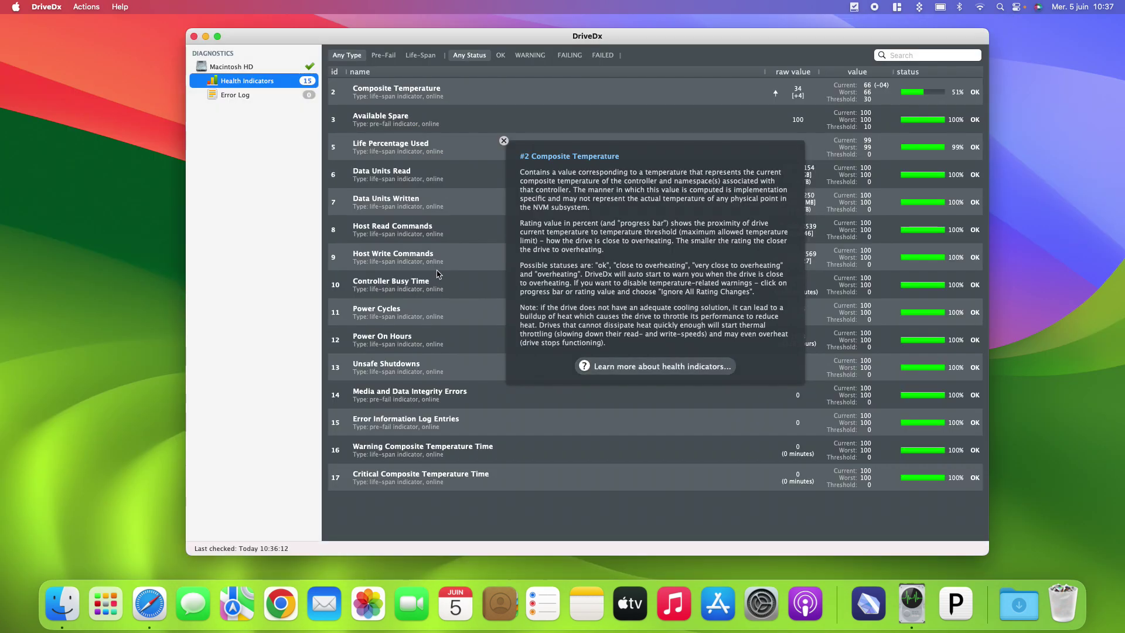
# - Close the Composite Temperature explanation and check the drive's error log
pyautogui.click(504, 140)
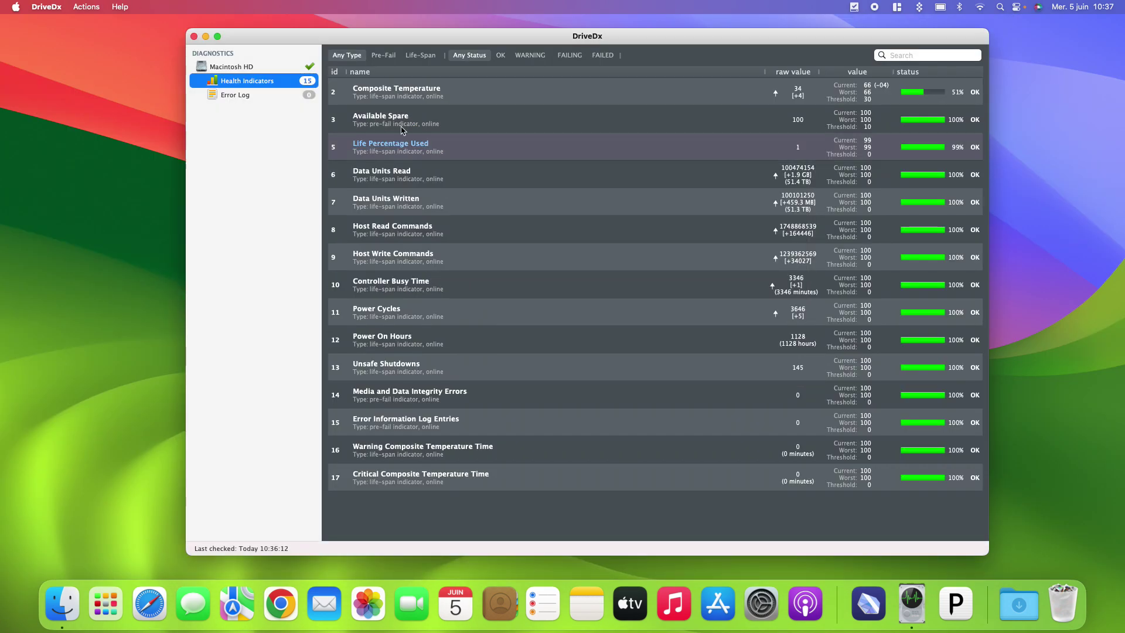
pyautogui.click(246, 95)
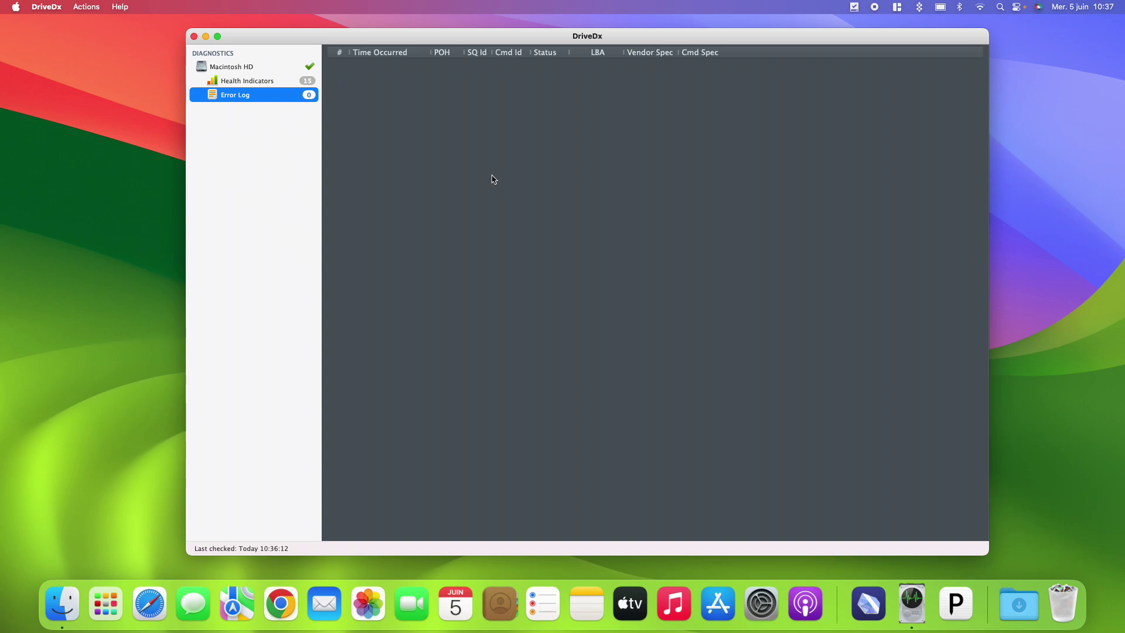
# - Save the Macintosh HD diagnostics report to the Desktop under its suggested file name
pyautogui.click(270, 69)
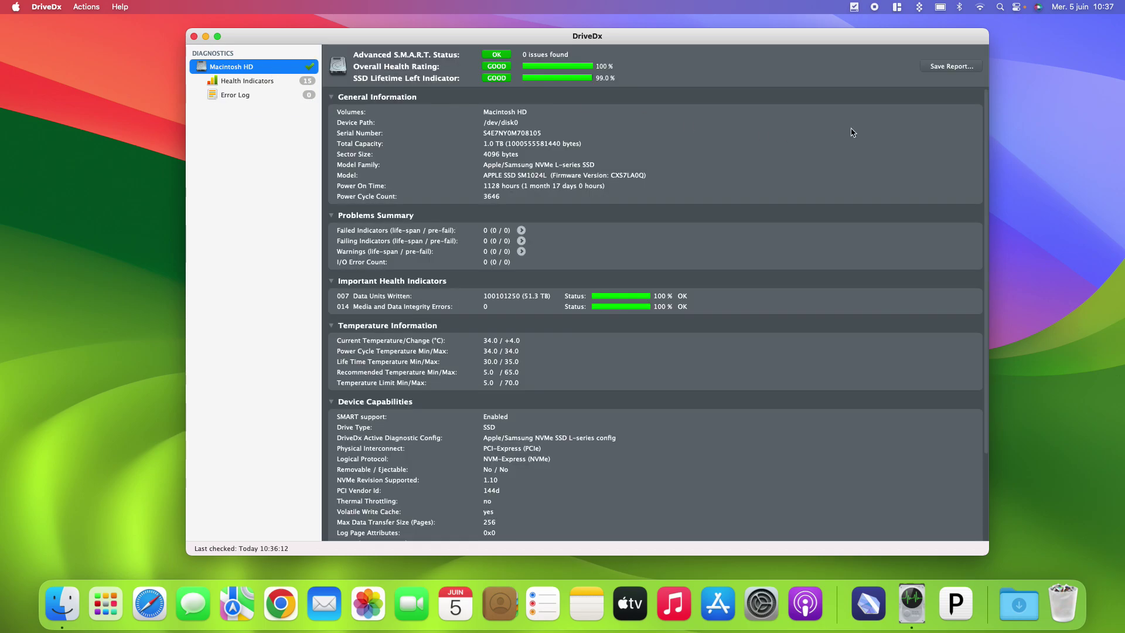
pyautogui.click(943, 69)
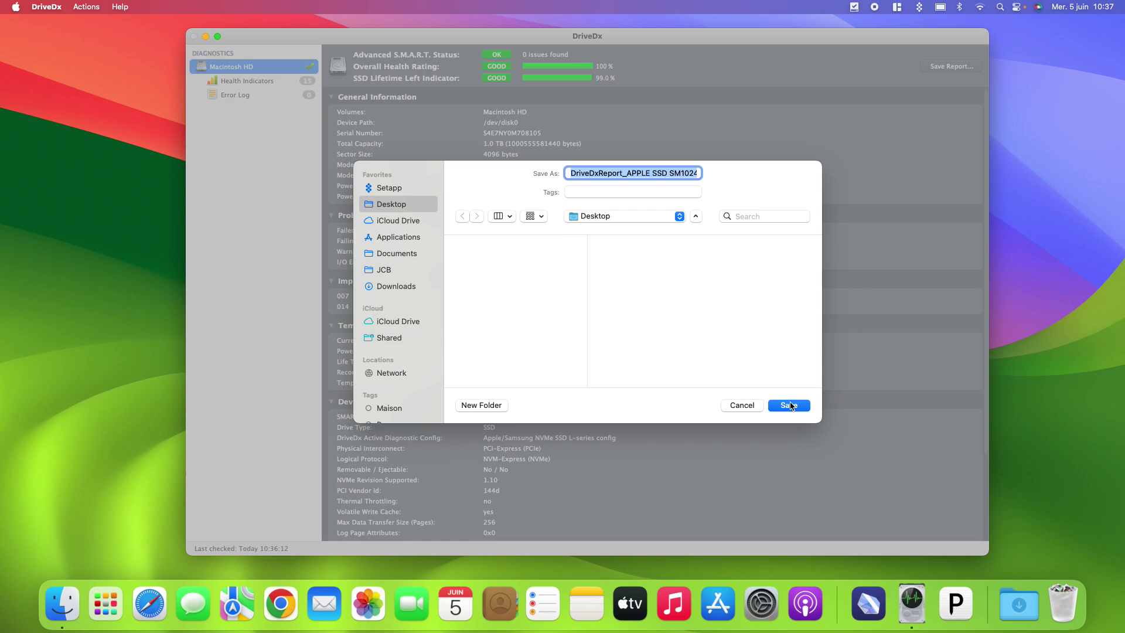
pyautogui.click(790, 406)
# - Open the saved DriveDx report from the desktop in Plain Text Editor and enlarge its window to fill the screen
pyautogui.click(1074, 66)
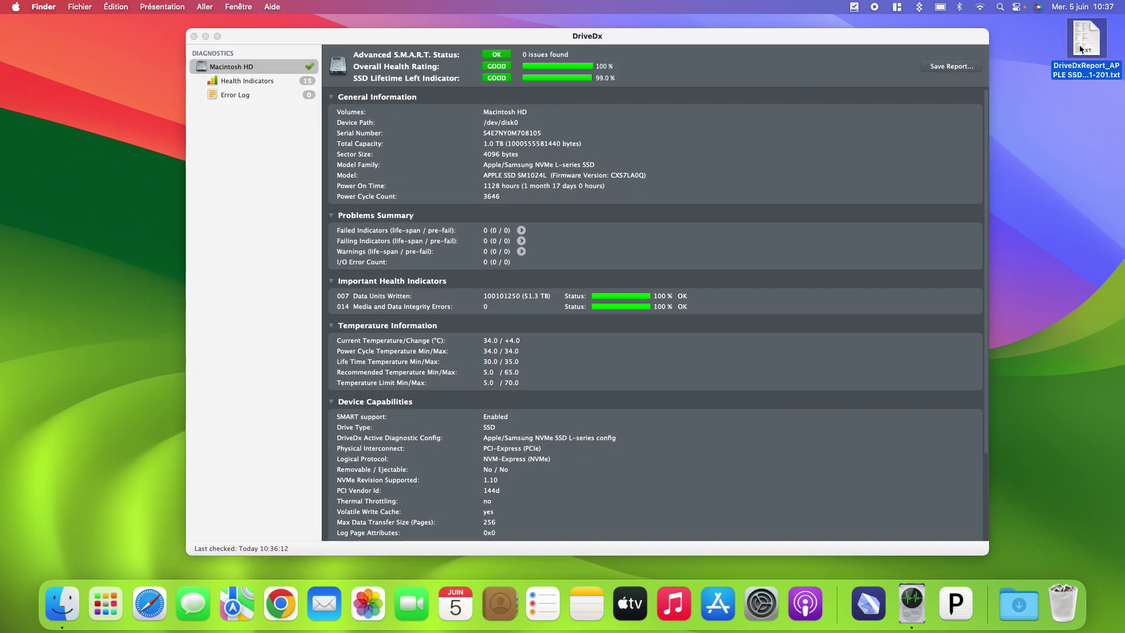
pyautogui.rightClick(1074, 65)
pyautogui.moveTo(796, 63)
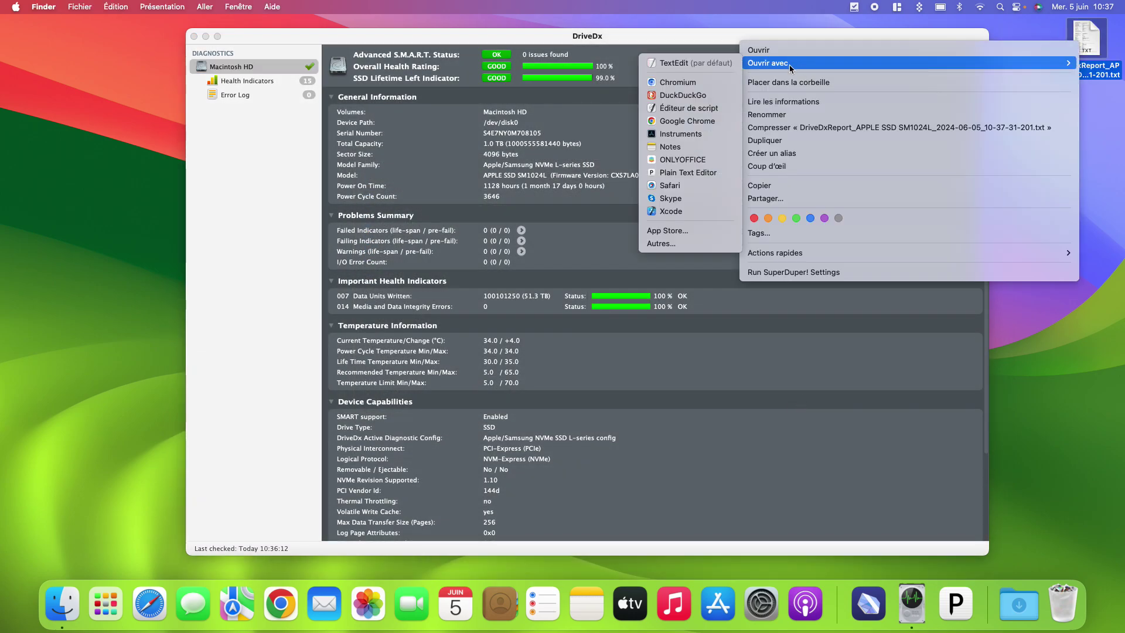
pyautogui.click(697, 174)
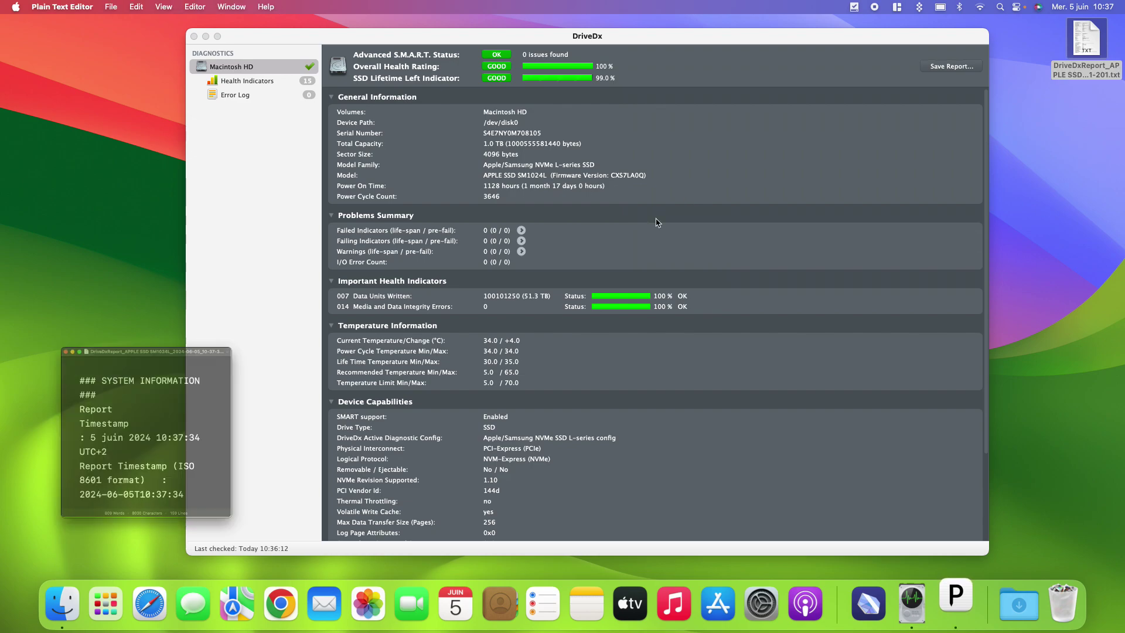
pyautogui.doubleClick(211, 294)
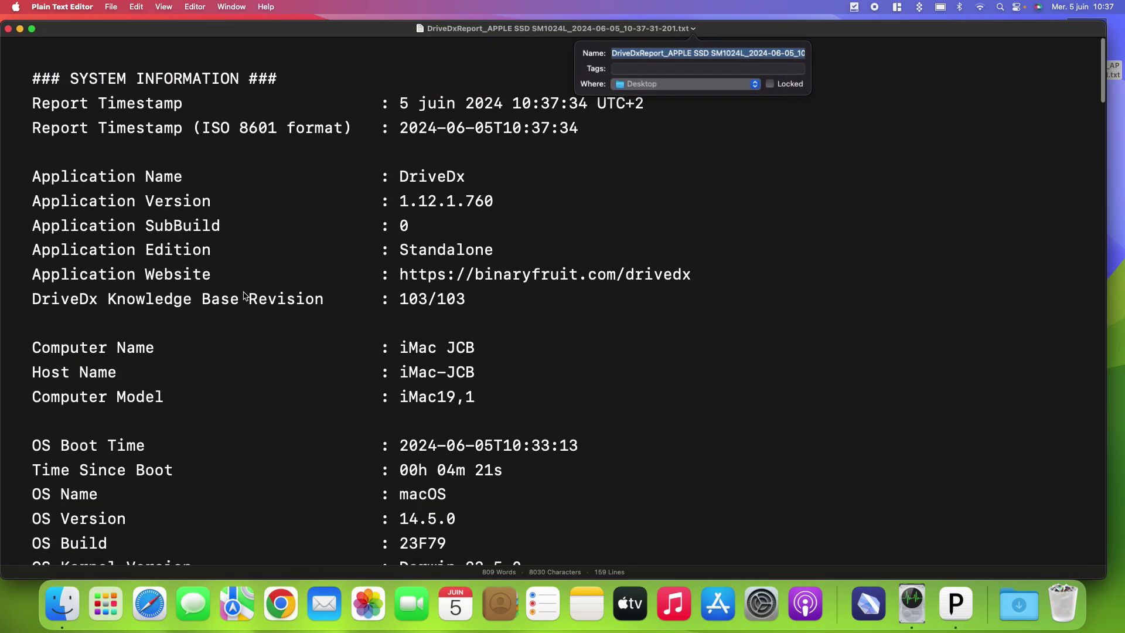
# - Read the report's system information, drive details and device capabilities sections, and quit Plain Text Editor
pyautogui.scroll(-5, 472, 321)
pyautogui.scroll(-12, 472, 321)
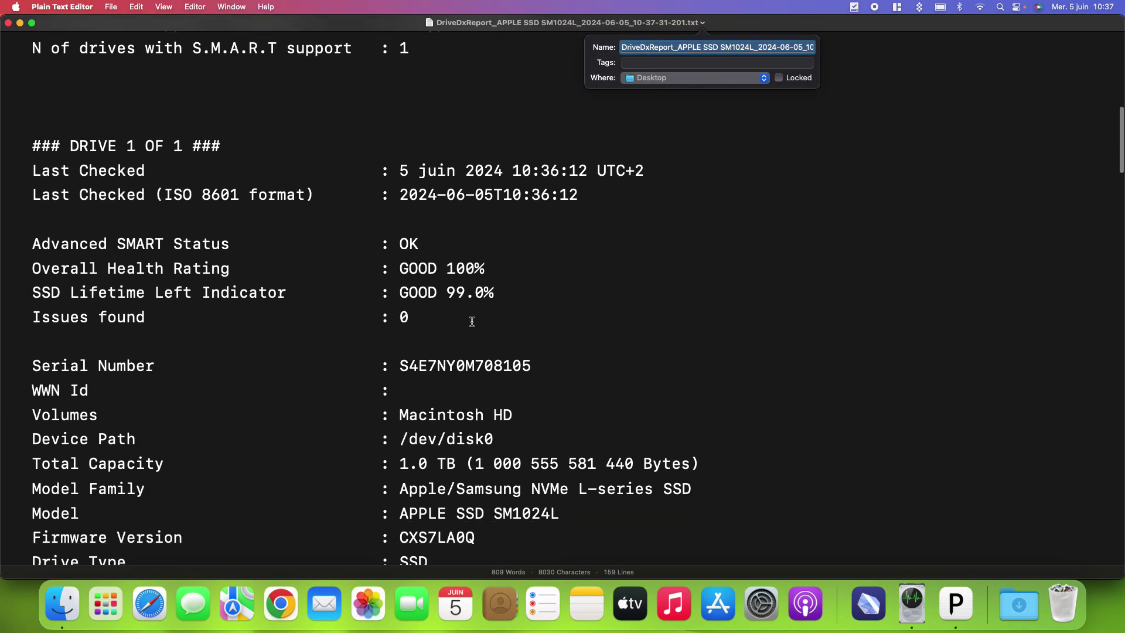
pyautogui.click(647, 231)
pyautogui.scroll(-2, 586, 275)
pyautogui.scroll(-3, 578, 285)
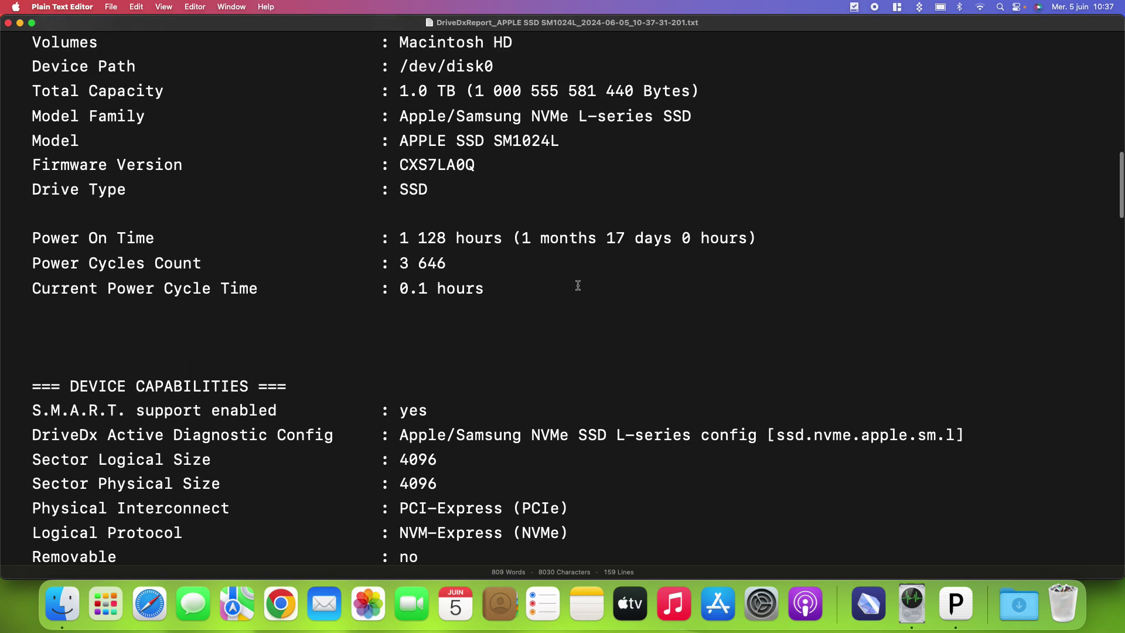
pyautogui.scroll(1, 577, 328)
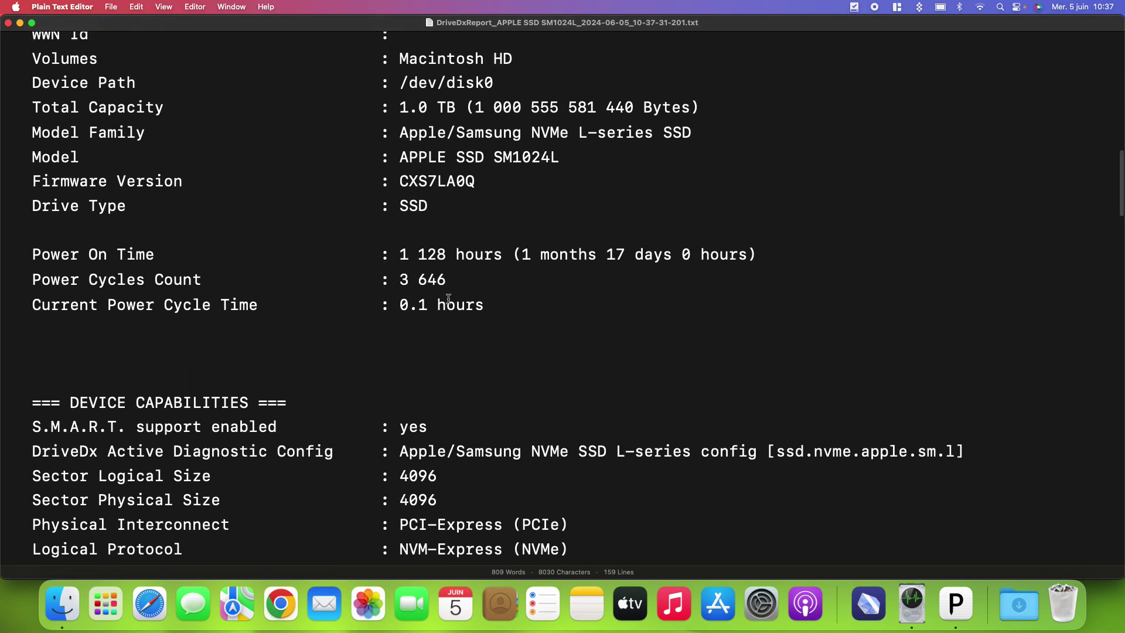
pyautogui.scroll(-2, 419, 310)
pyautogui.scroll(-5, 422, 283)
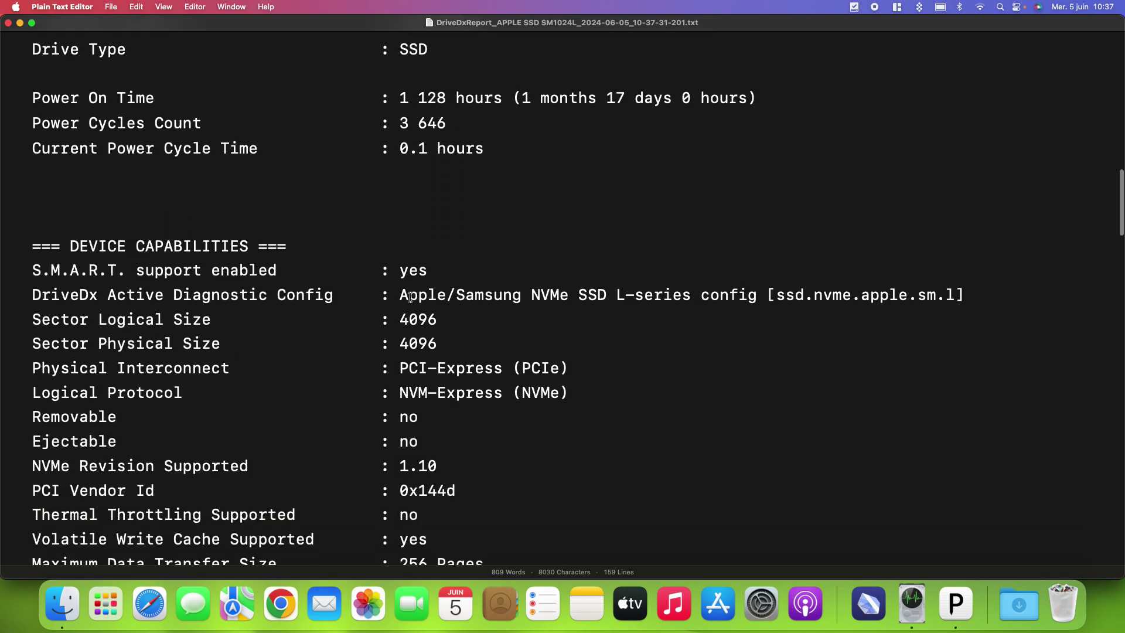
pyautogui.scroll(5, 410, 296)
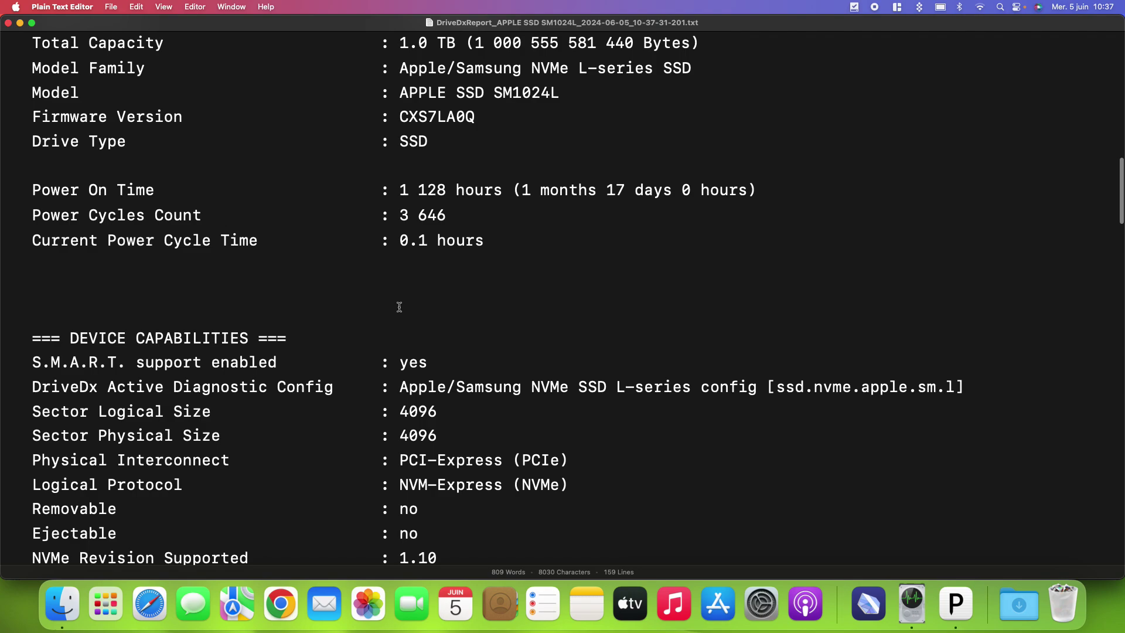
pyautogui.scroll(1, 404, 313)
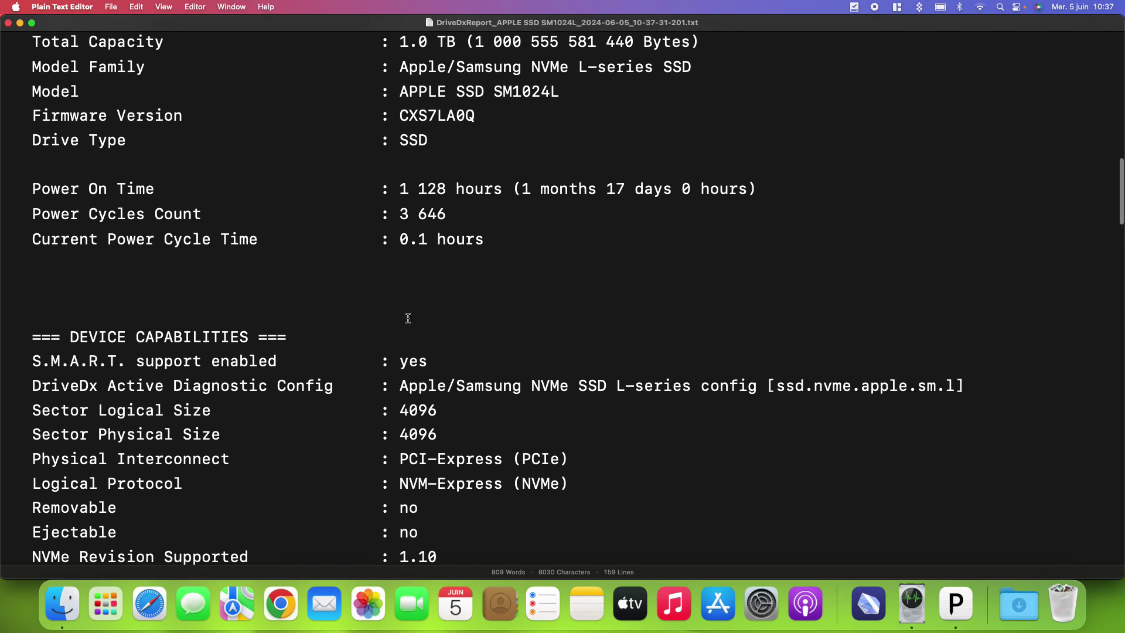
pyautogui.scroll(-5, 398, 304)
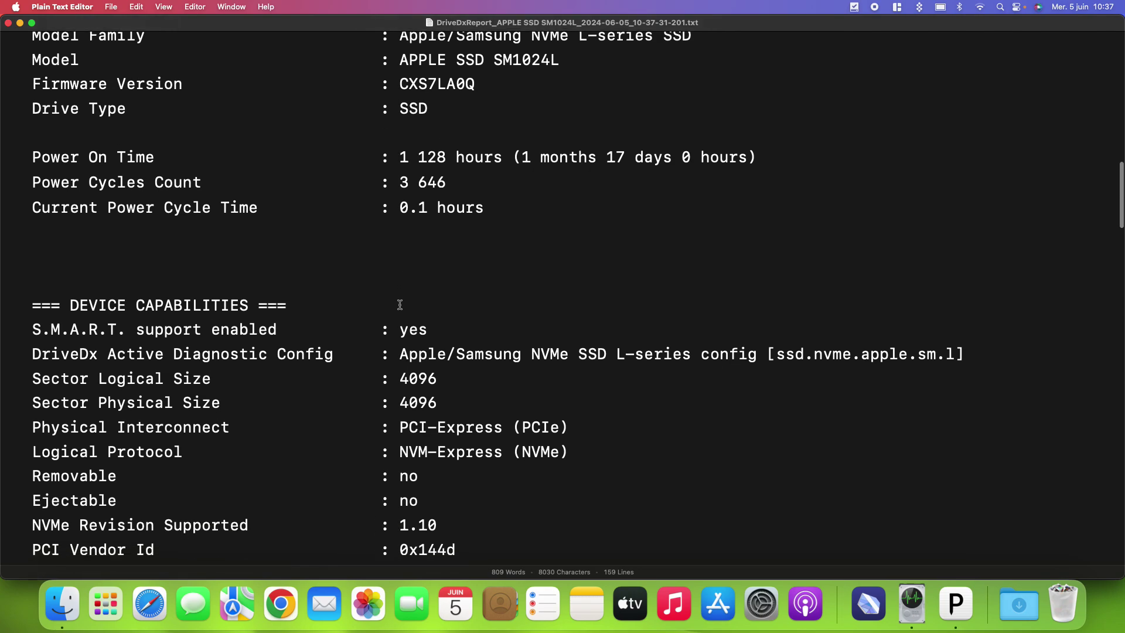
pyautogui.scroll(-3, 399, 304)
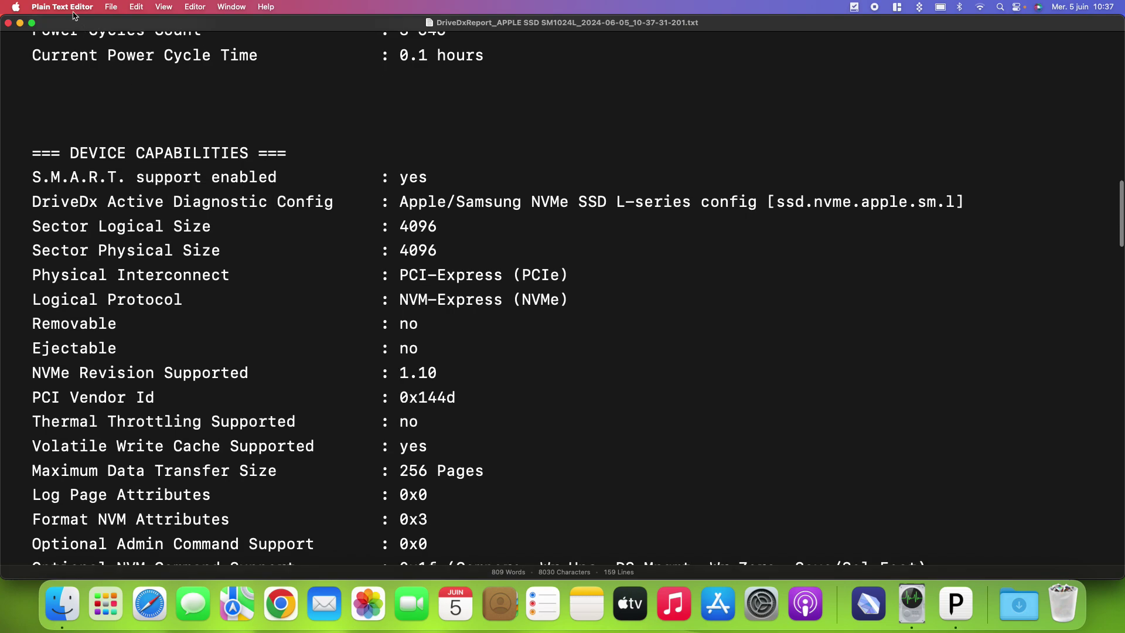
pyautogui.click(50, 5)
pyautogui.click(112, 128)
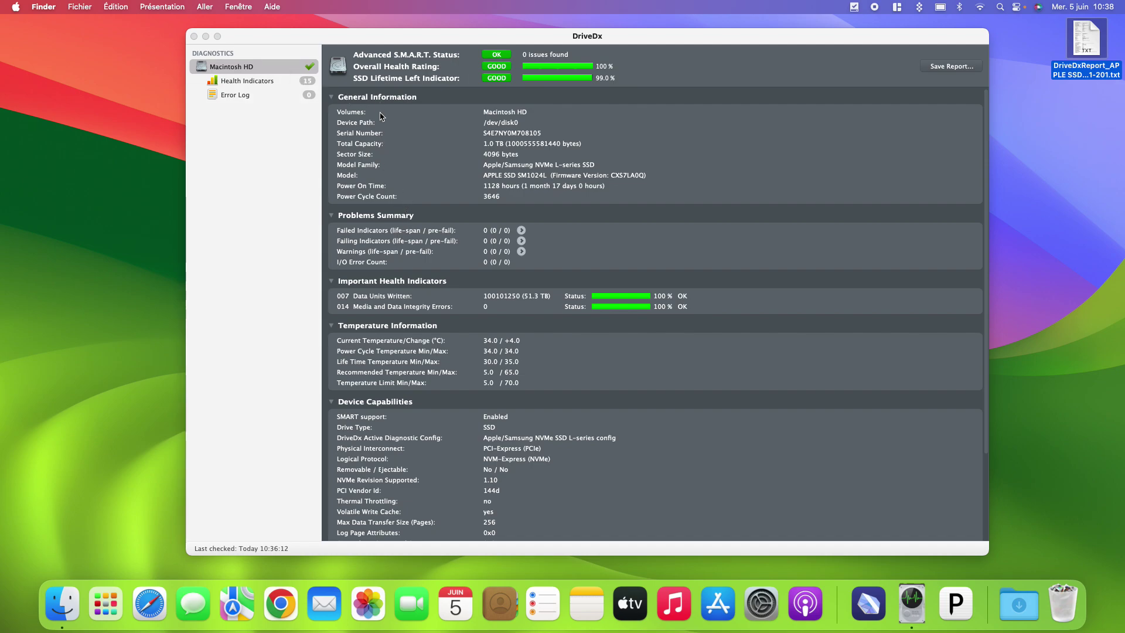
# - Look over the Macintosh HD overview again and make DriveDx the active application
pyautogui.scroll(-3, 443, 251)
pyautogui.scroll(3, 410, 207)
pyautogui.click(307, 103)
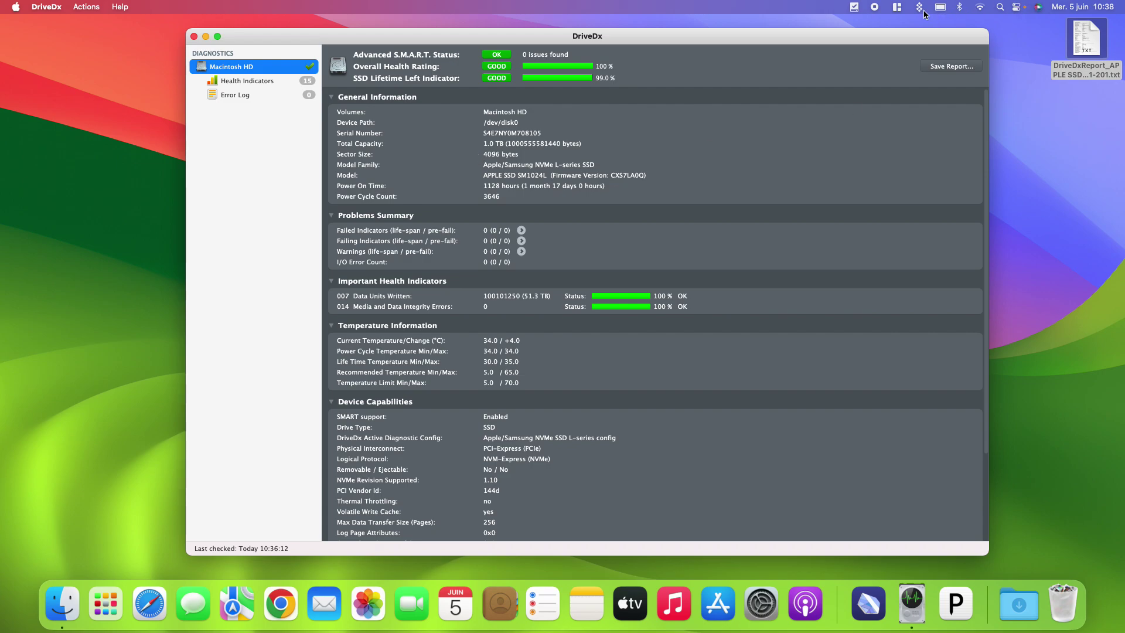
# - Open the DriveDx preferences and set the drive health check interval to 10 minutes
pyautogui.click(853, 7)
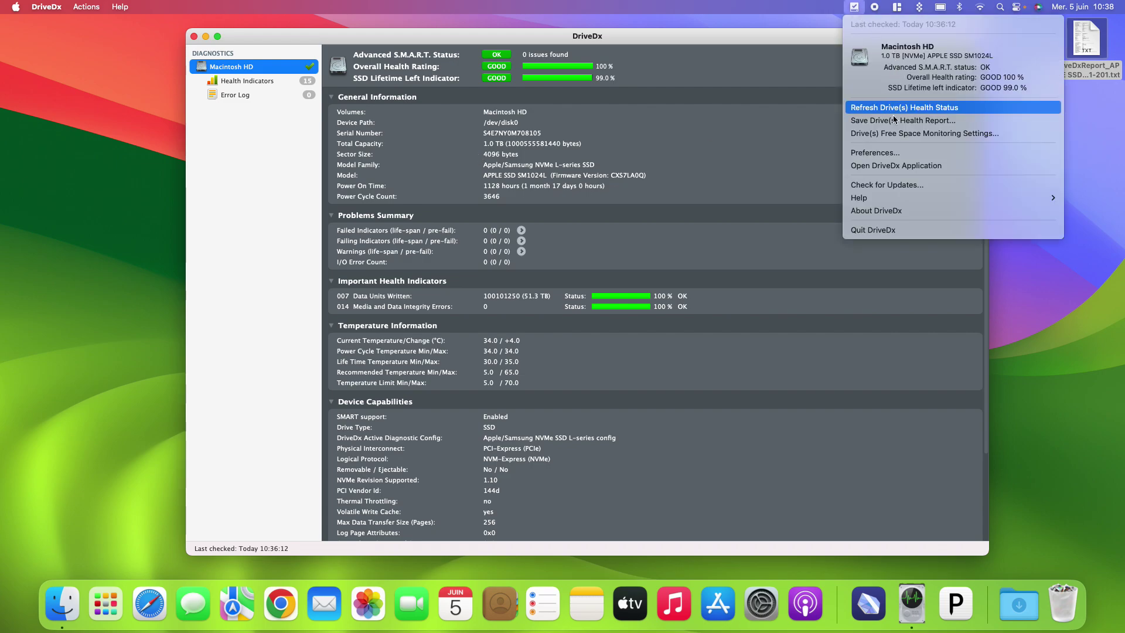
pyautogui.click(902, 153)
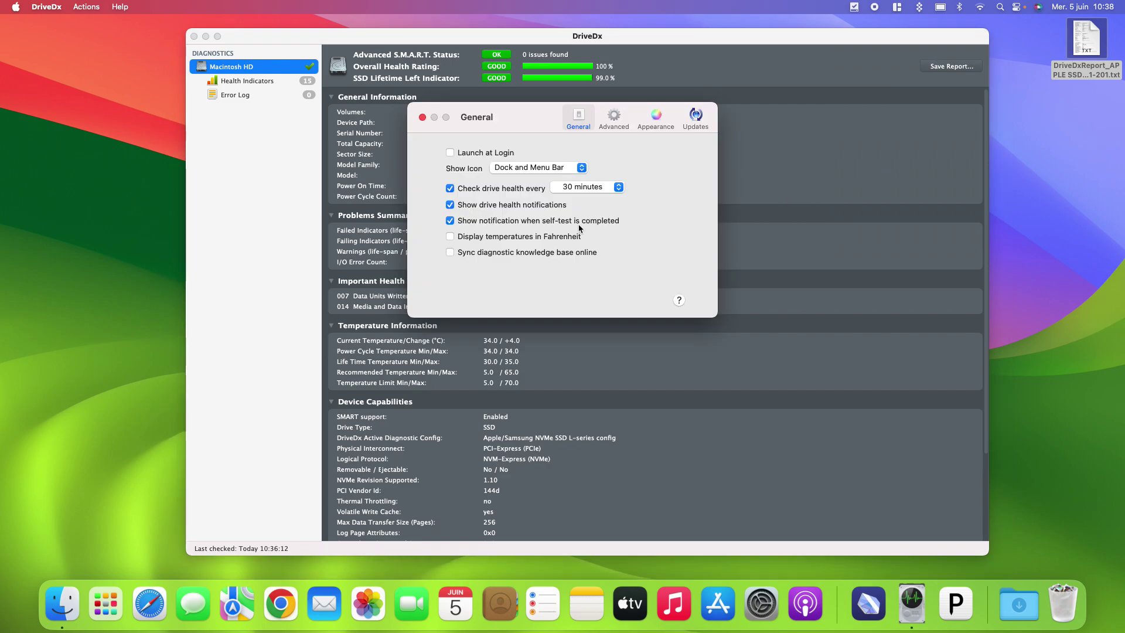
pyautogui.click(612, 189)
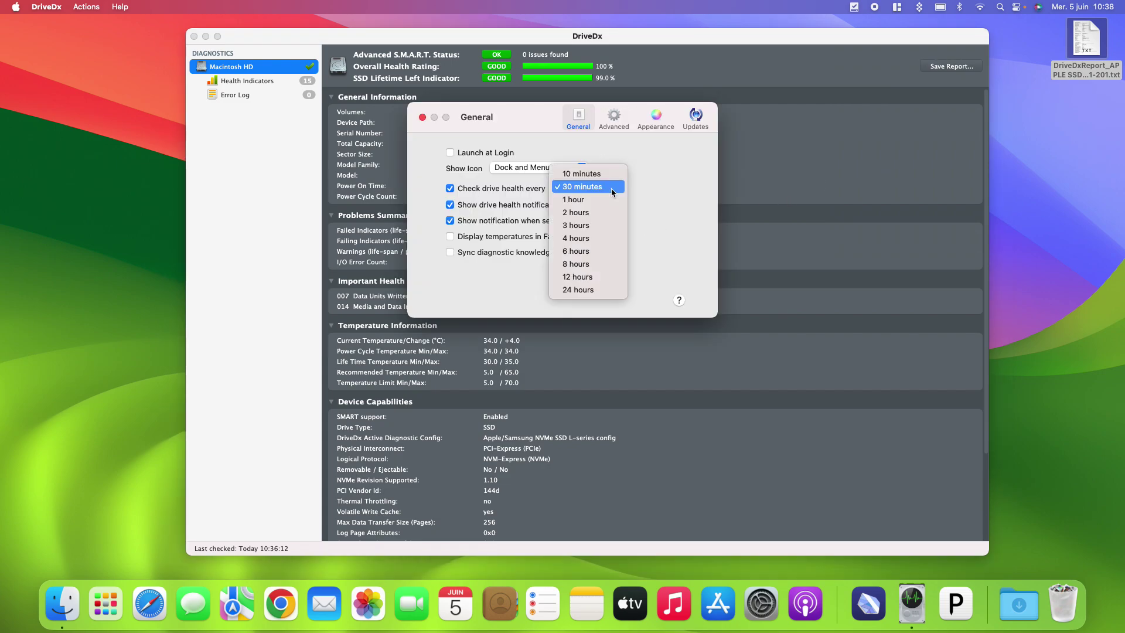
pyautogui.click(599, 181)
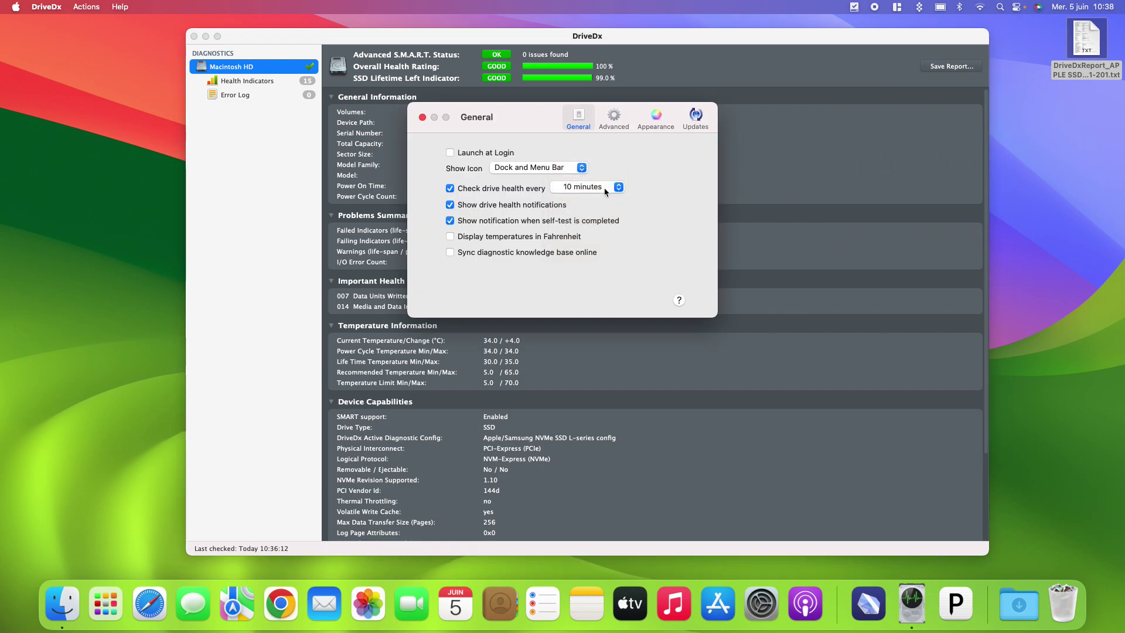
pyautogui.click(606, 190)
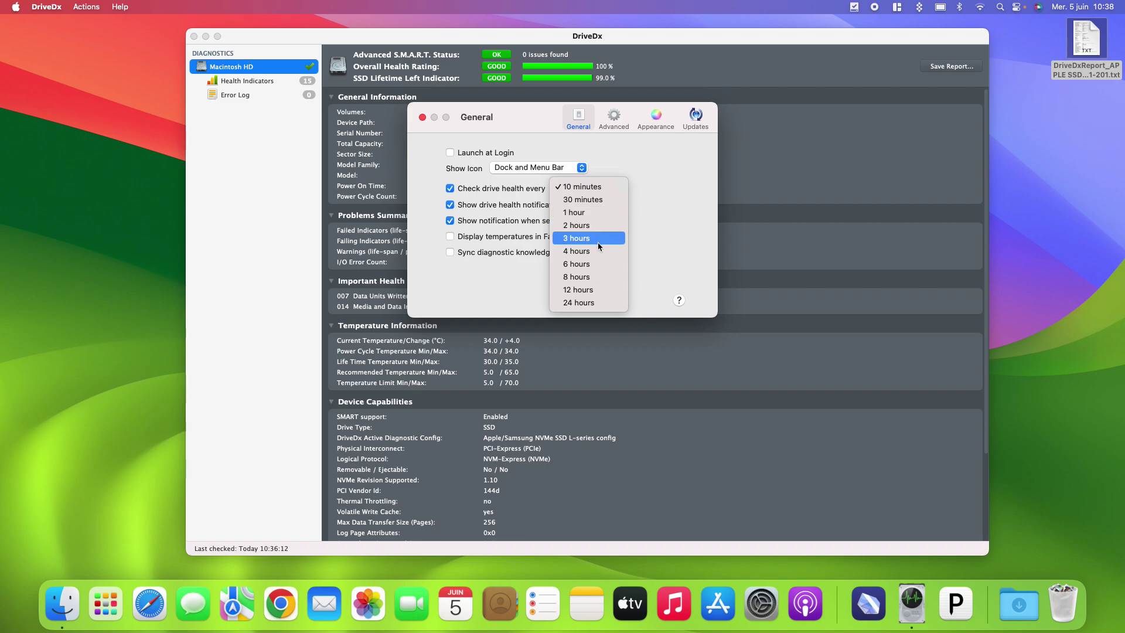
pyautogui.click(643, 214)
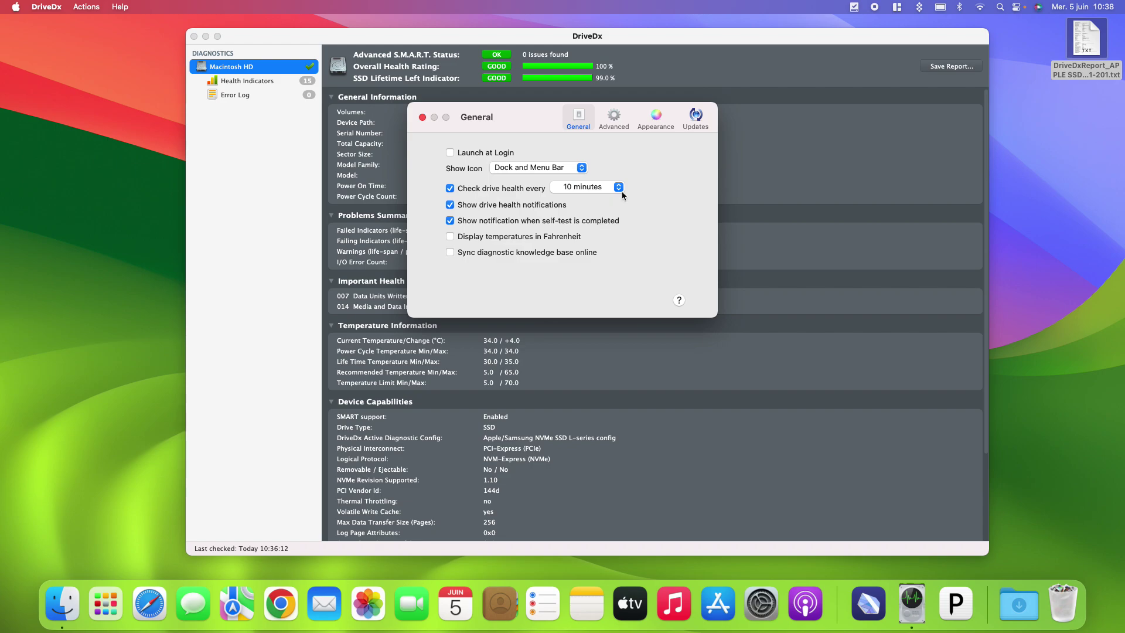
# - Look over the Advanced email report and Appearance preferences, return to the General ones, and close the preferences window
pyautogui.click(619, 125)
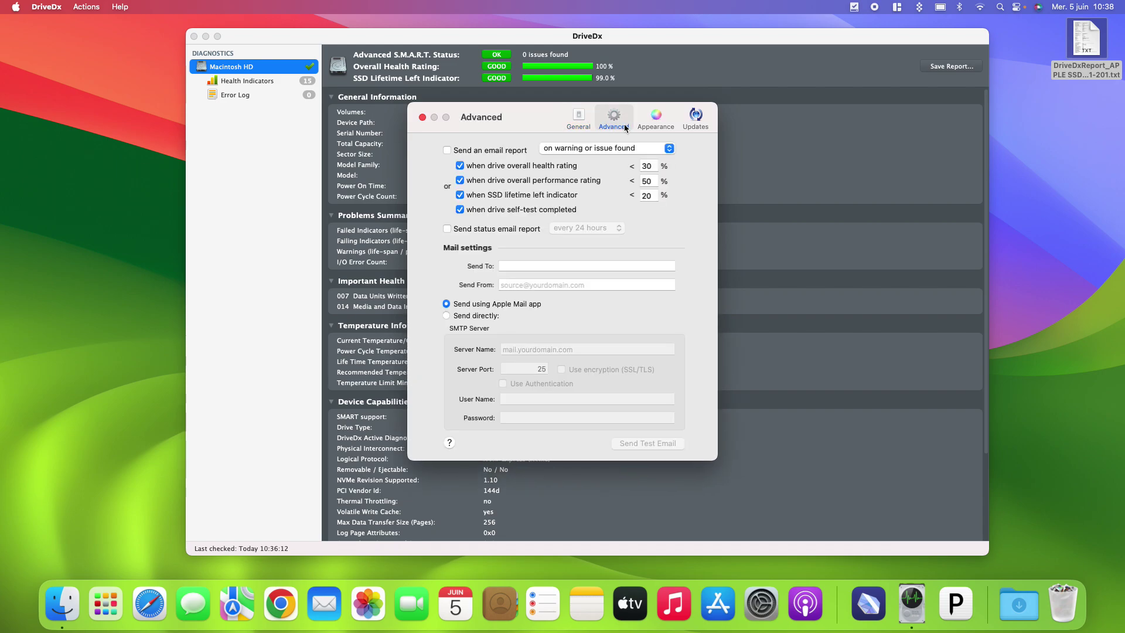
pyautogui.click(642, 124)
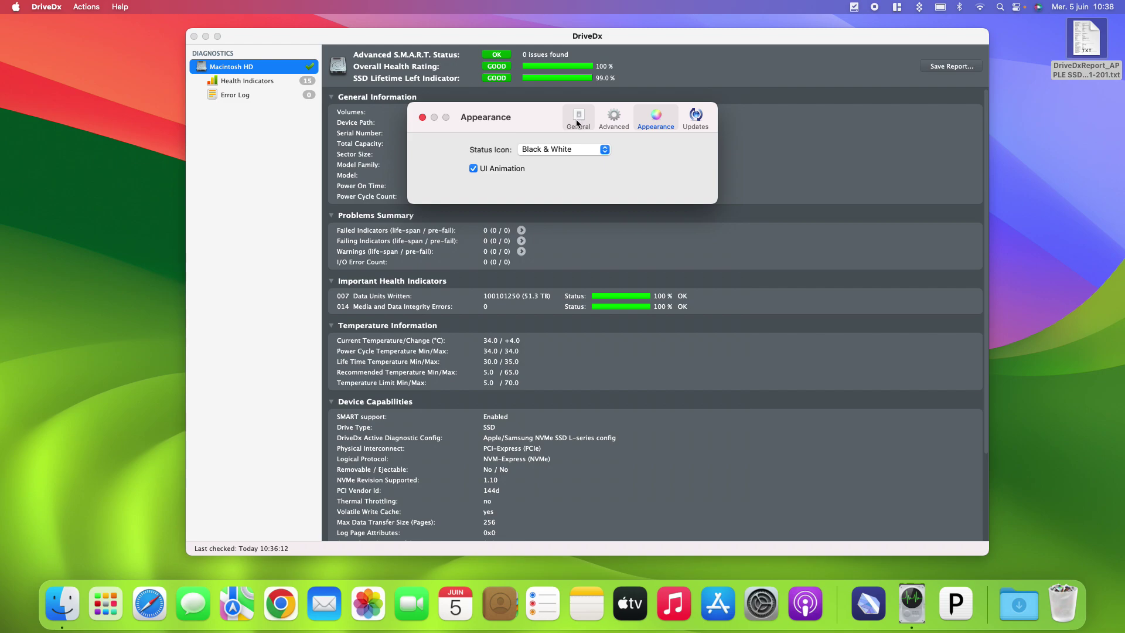
pyautogui.click(577, 122)
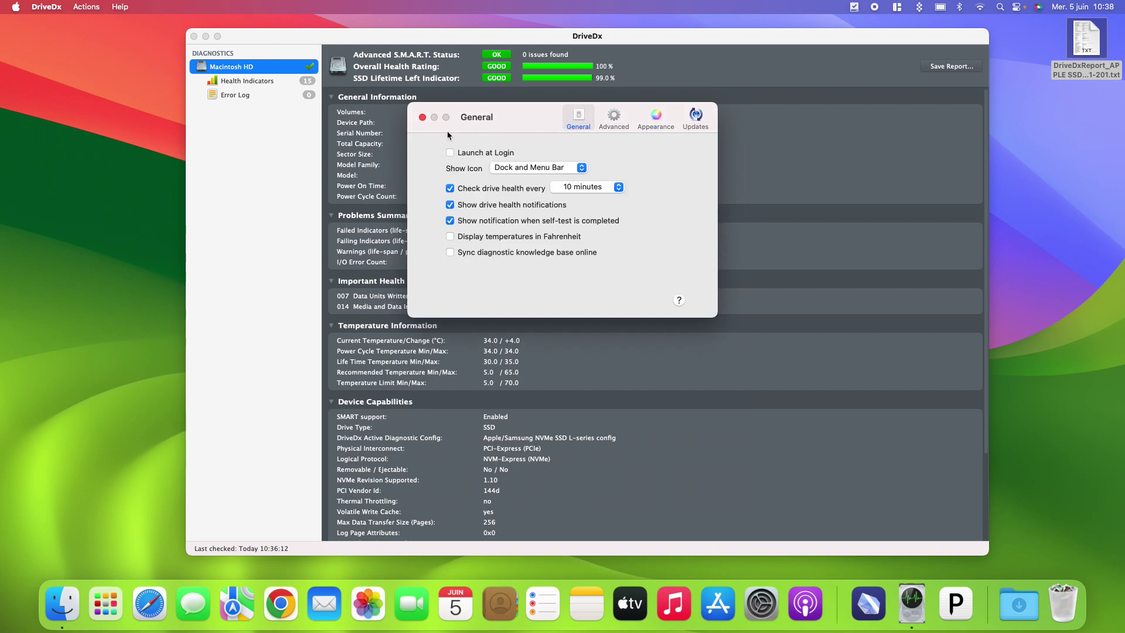
pyautogui.click(421, 117)
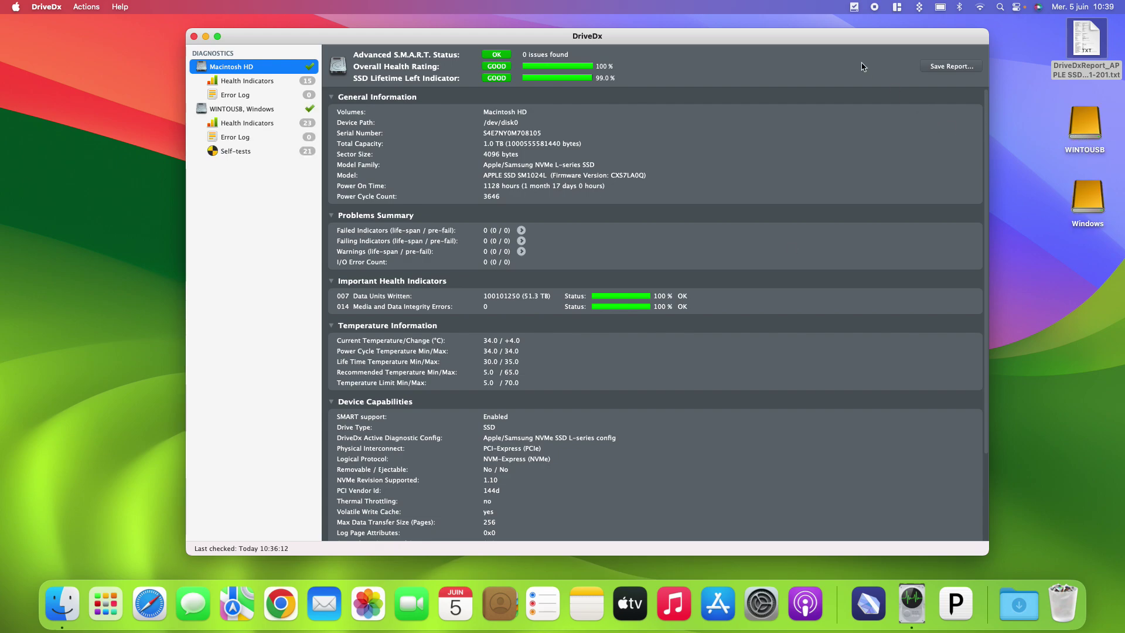
# - Review the overview, health indicators and error log of the external WINTOUSB, Windows drive, enlarging the window to full screen
pyautogui.click(1083, 137)
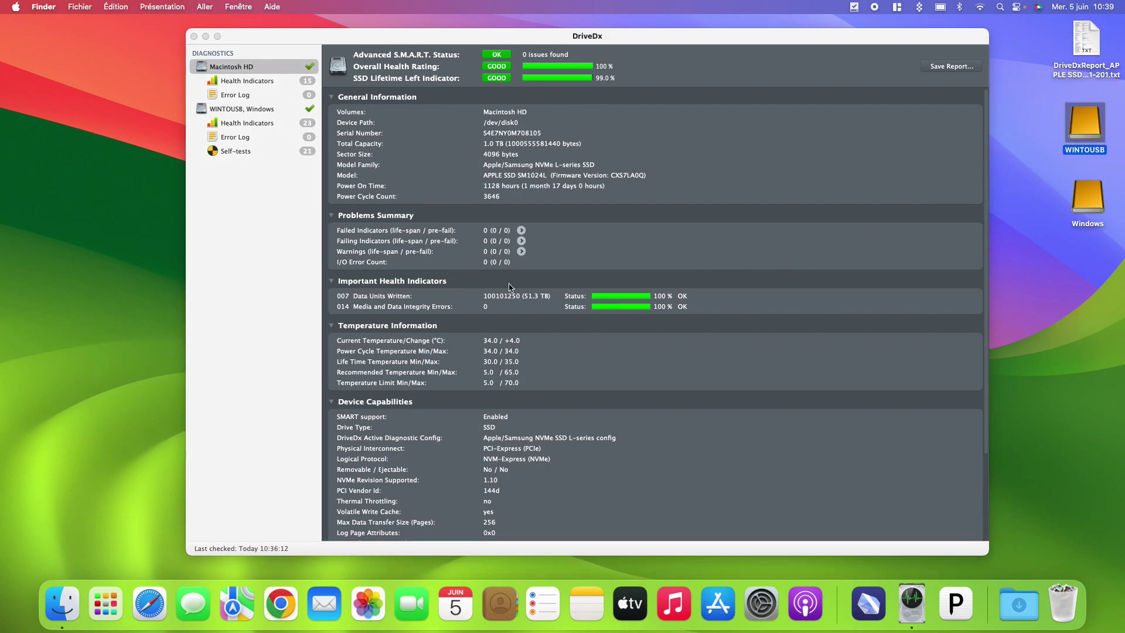
pyautogui.click(262, 110)
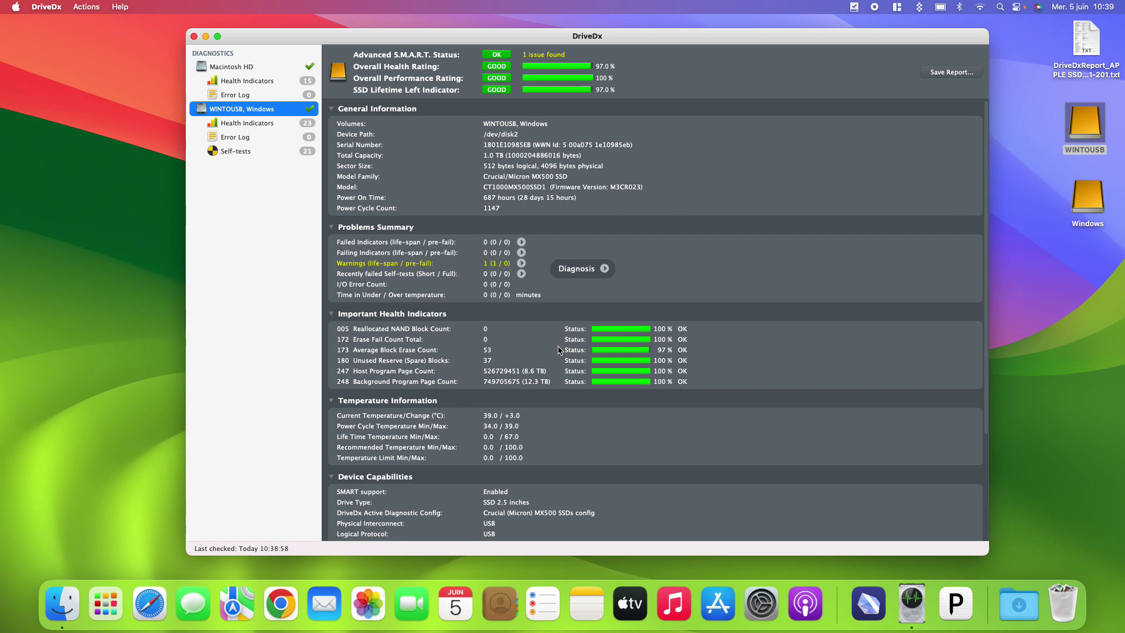
pyautogui.click(263, 125)
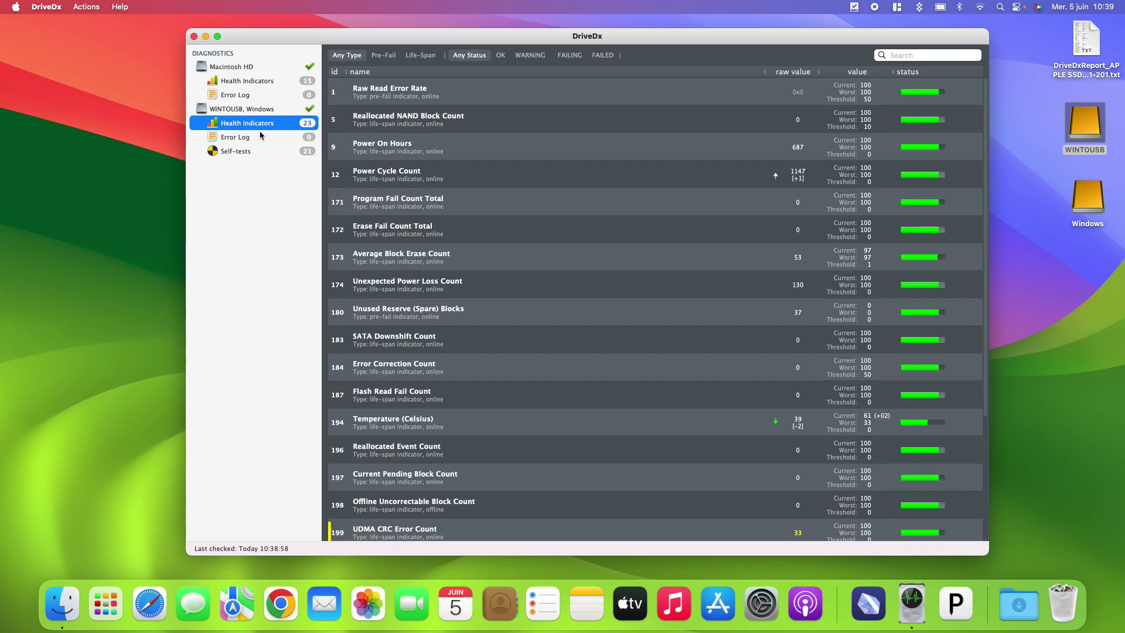
pyautogui.scroll(-5, 595, 205)
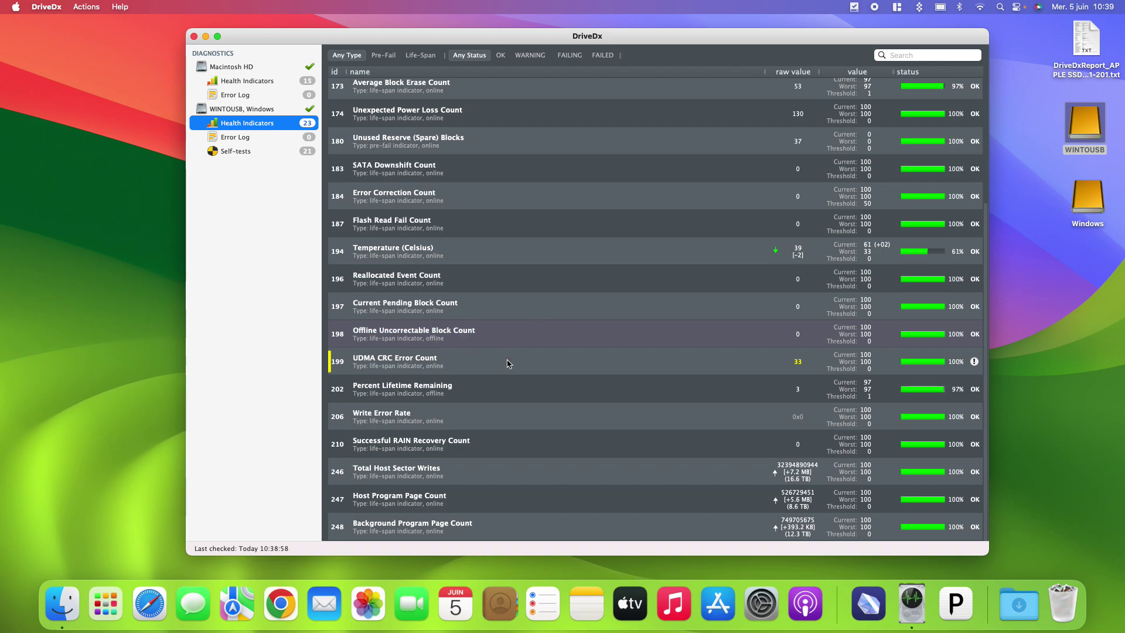
pyautogui.click(216, 37)
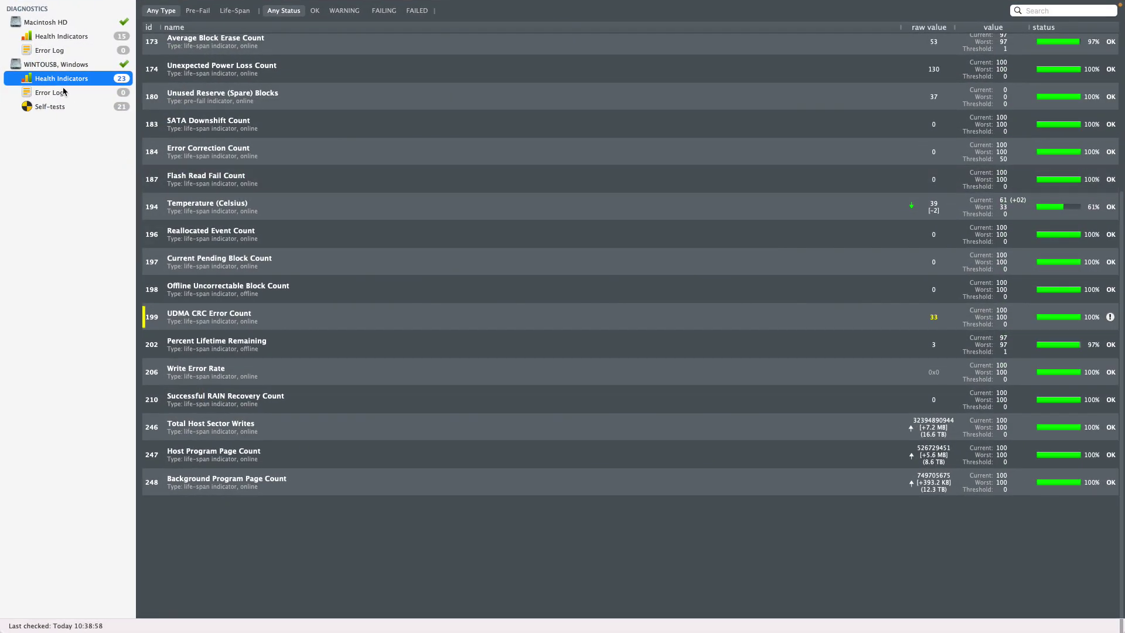
pyautogui.click(55, 93)
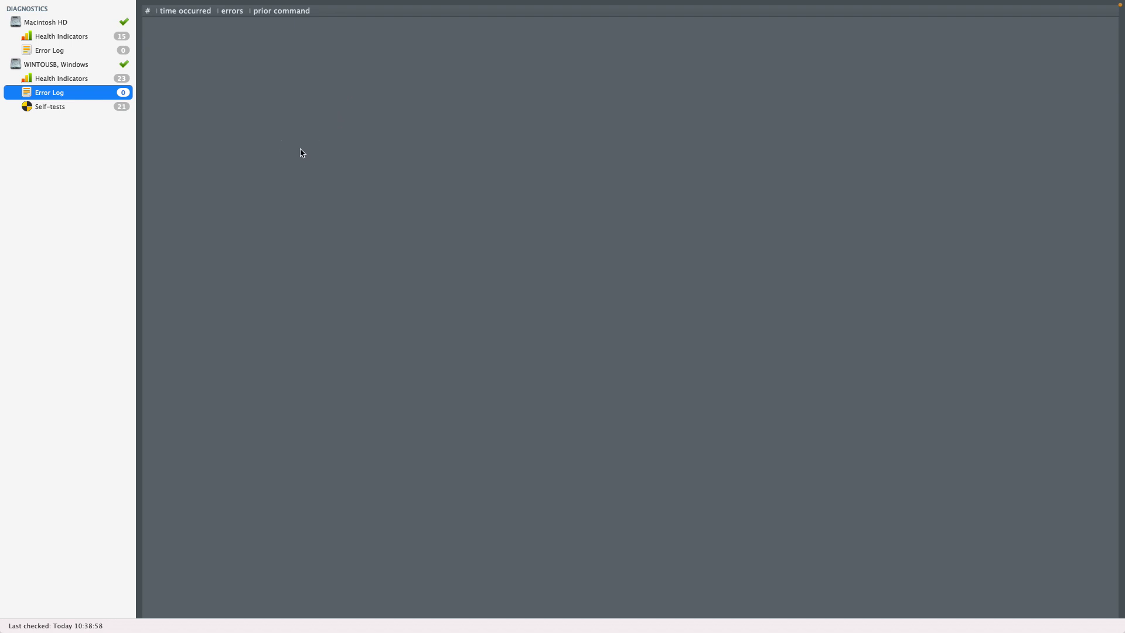
# - Show the external drive's self-tests, leave full screen, and start a short self-test on it
pyautogui.click(83, 107)
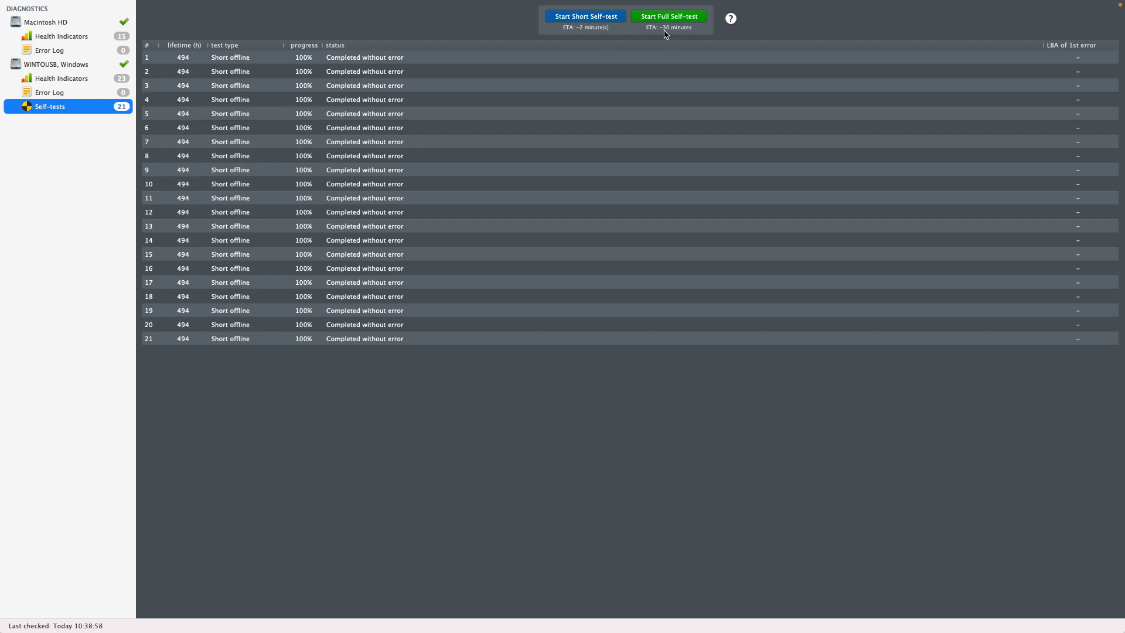
pyautogui.moveTo(487, 2)
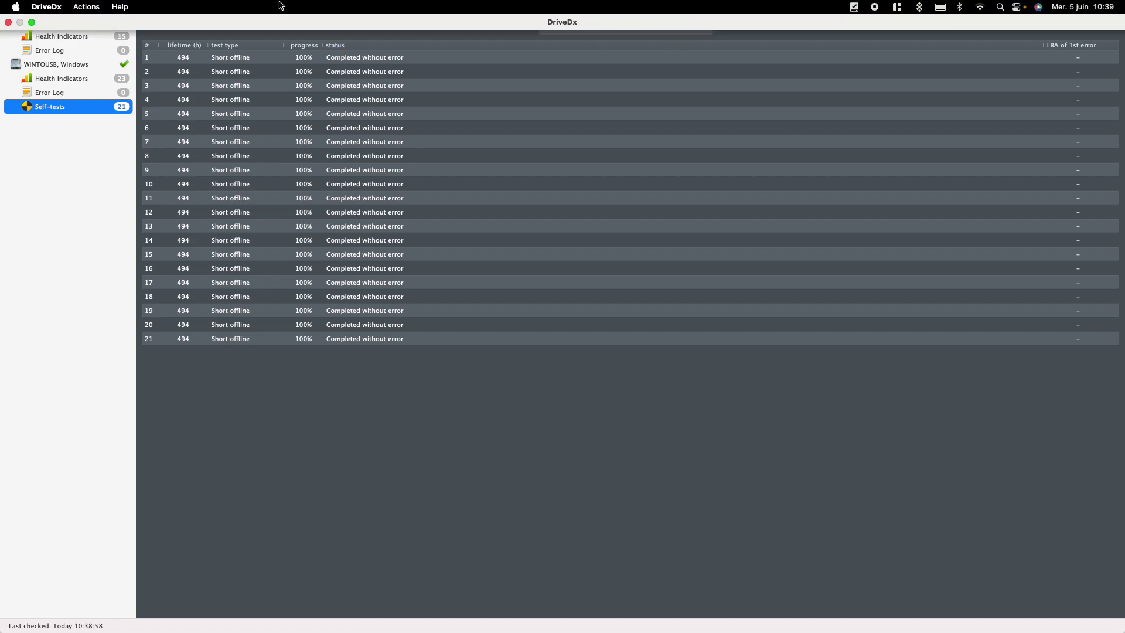
pyautogui.click(31, 23)
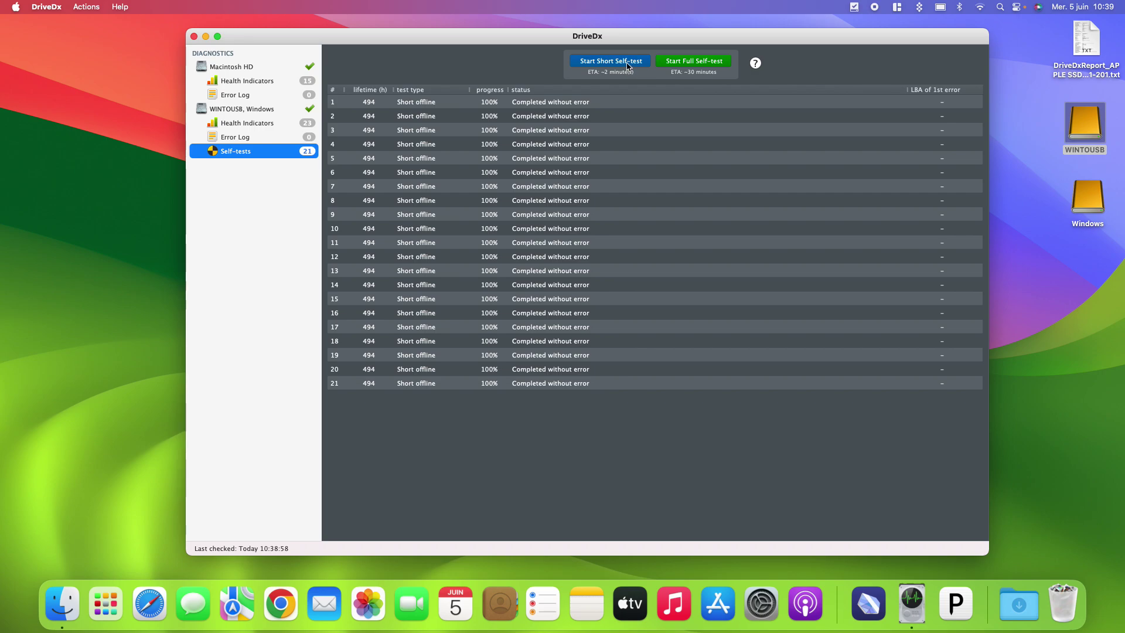
pyautogui.click(627, 65)
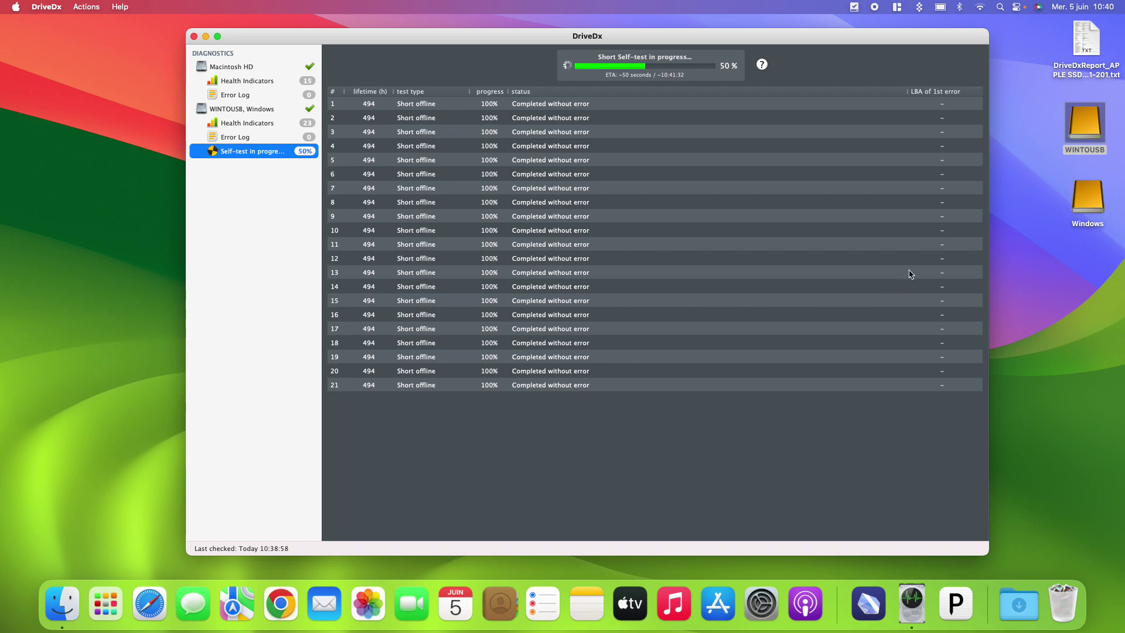
# - Open the Windows volume in Finder to view its contents, close that window, and return to the self-test in DriveDx
pyautogui.doubleClick(1087, 199)
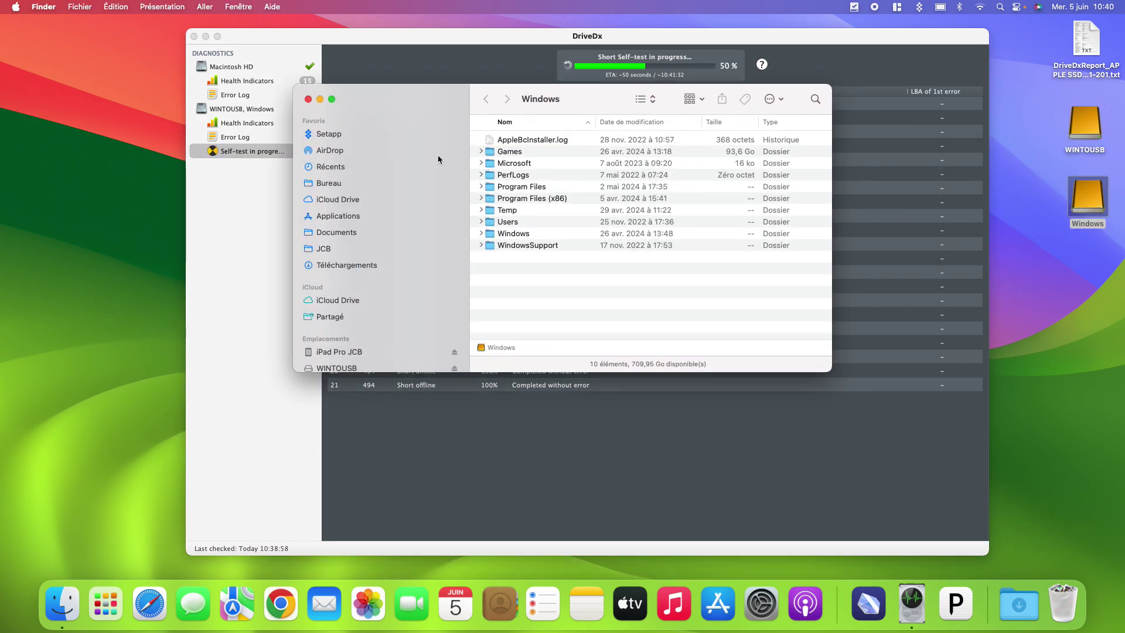
pyautogui.press('super+w')
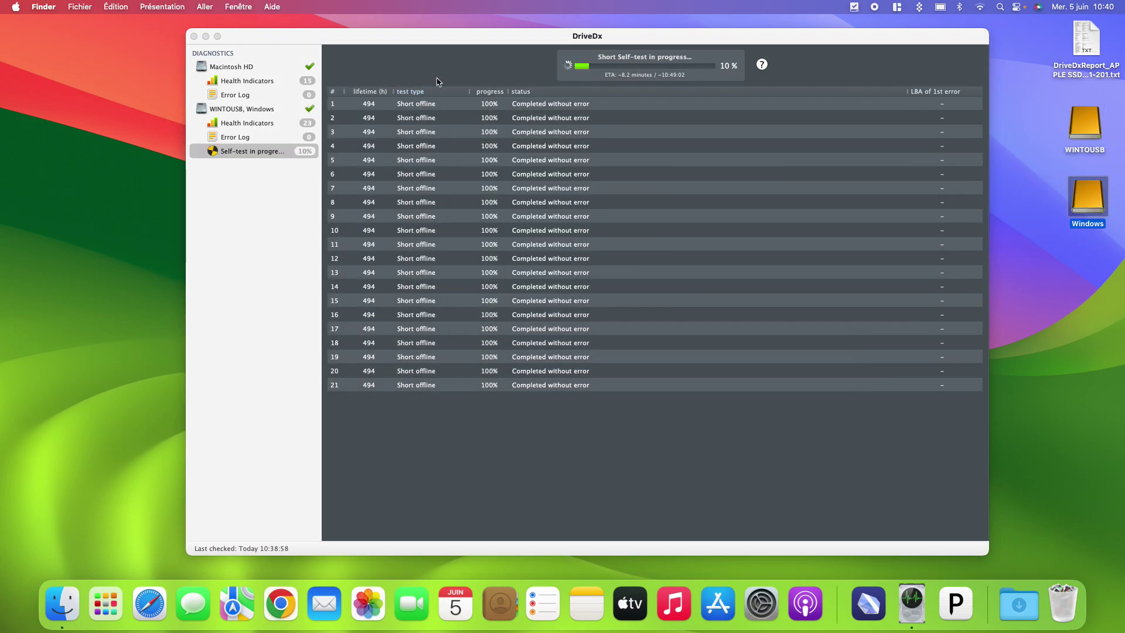
pyautogui.click(496, 75)
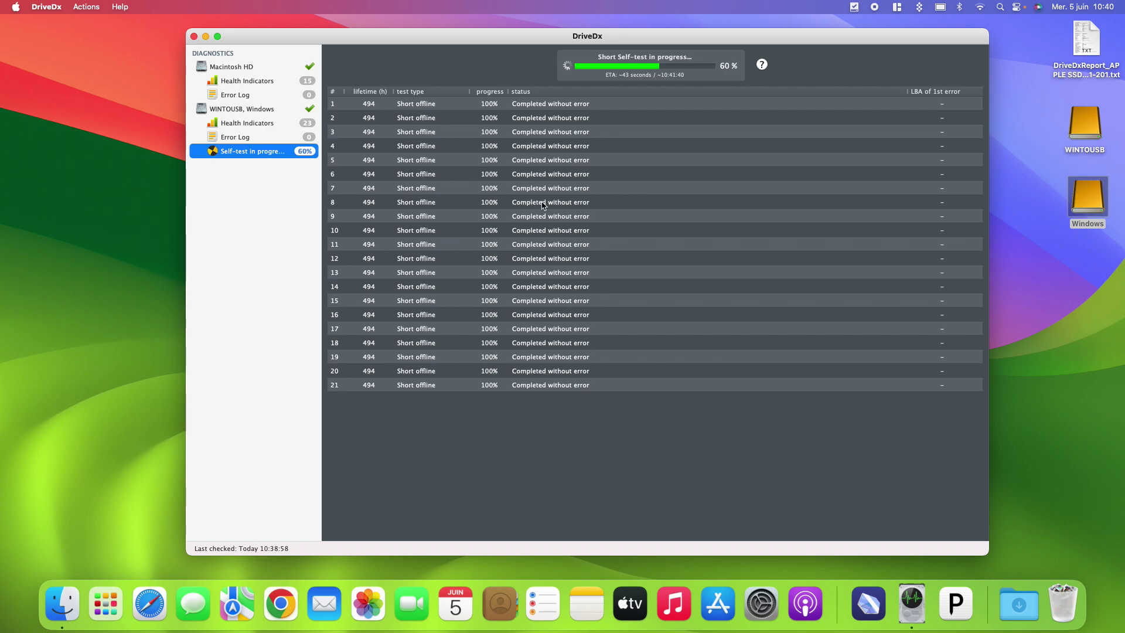
pyautogui.click(120, 7)
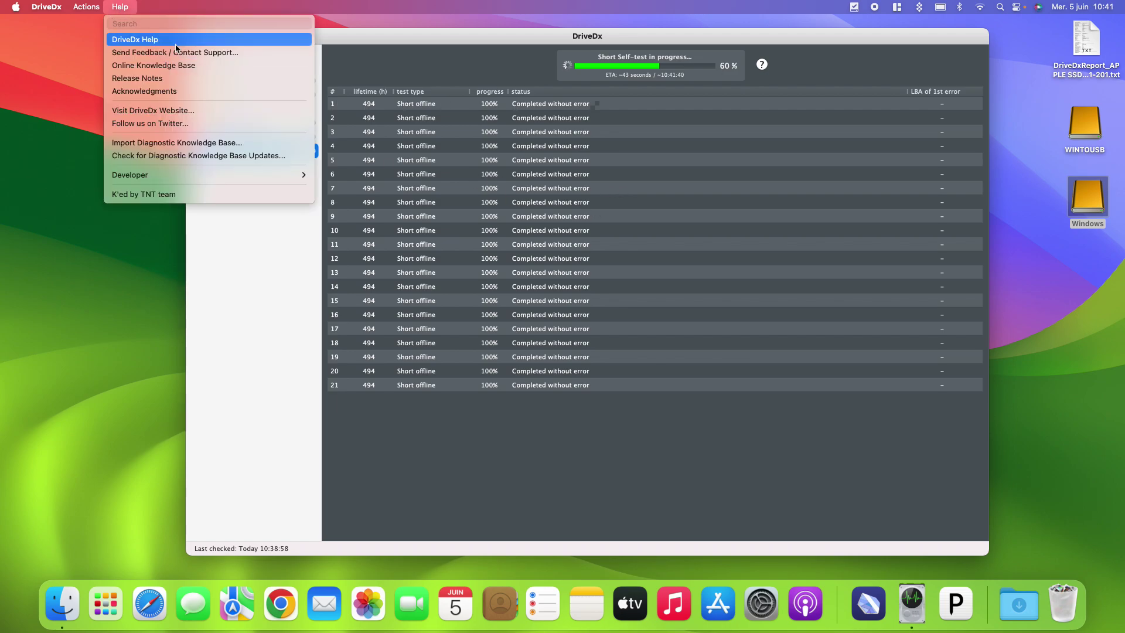
pyautogui.click(305, 372)
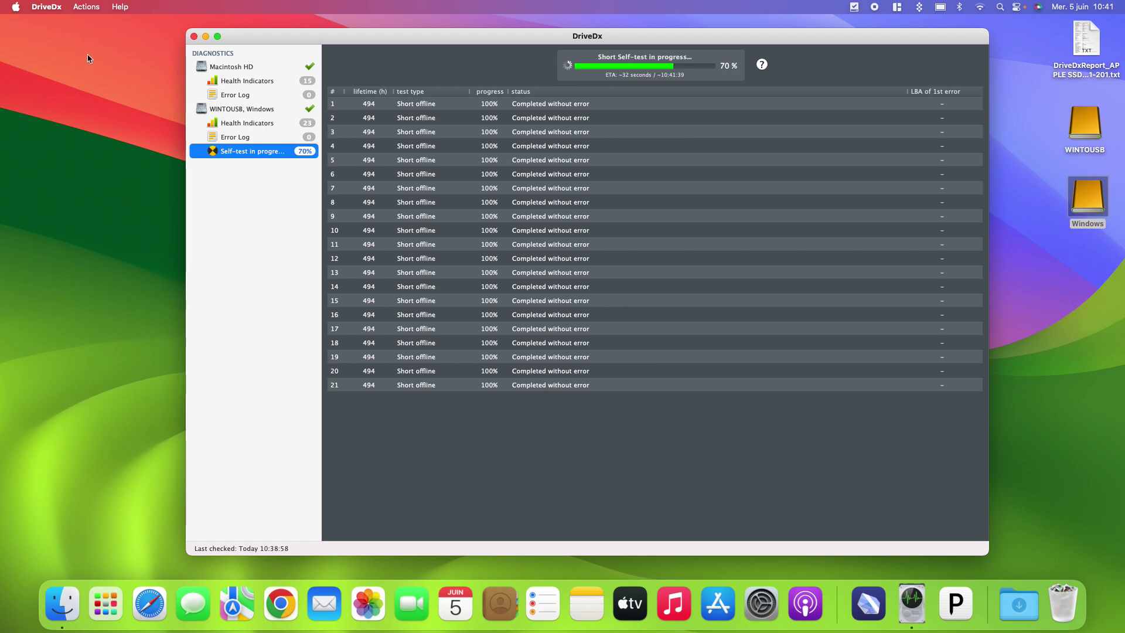
pyautogui.click(53, 7)
pyautogui.moveTo(73, 10)
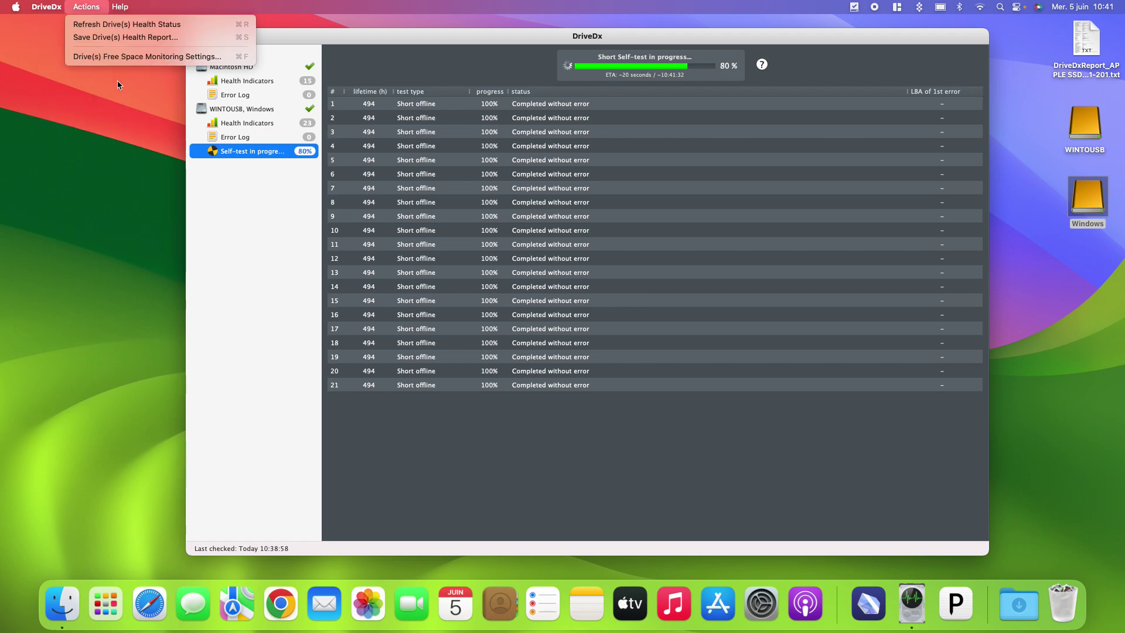
pyautogui.click(805, 460)
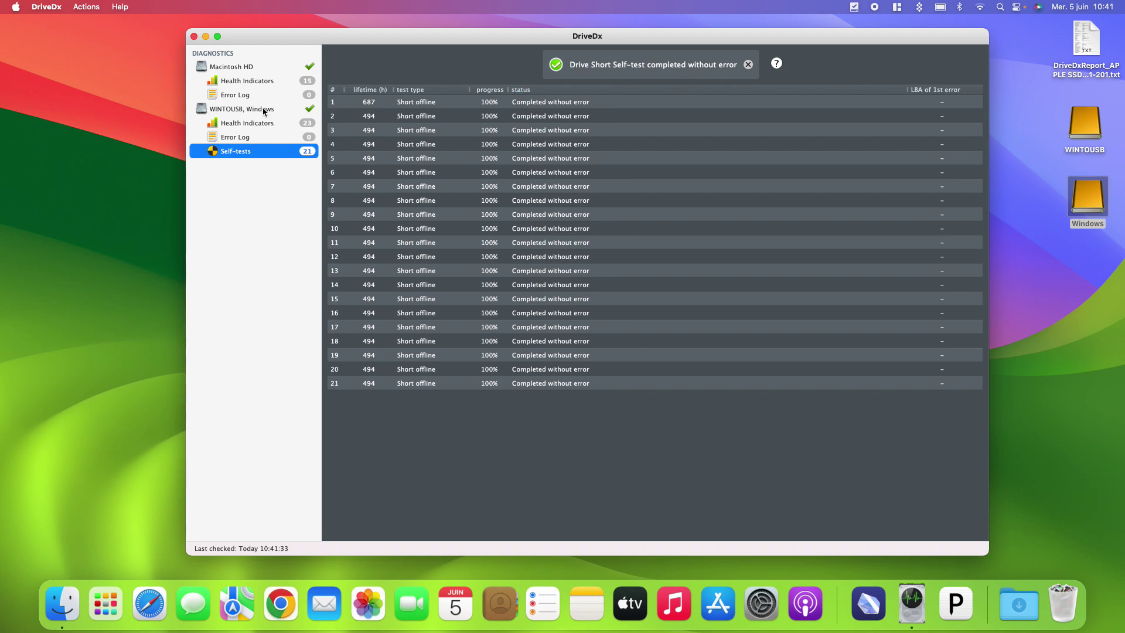
# - Review the Macintosh HD overview again, down to its temperature information and device capabilities
pyautogui.click(258, 70)
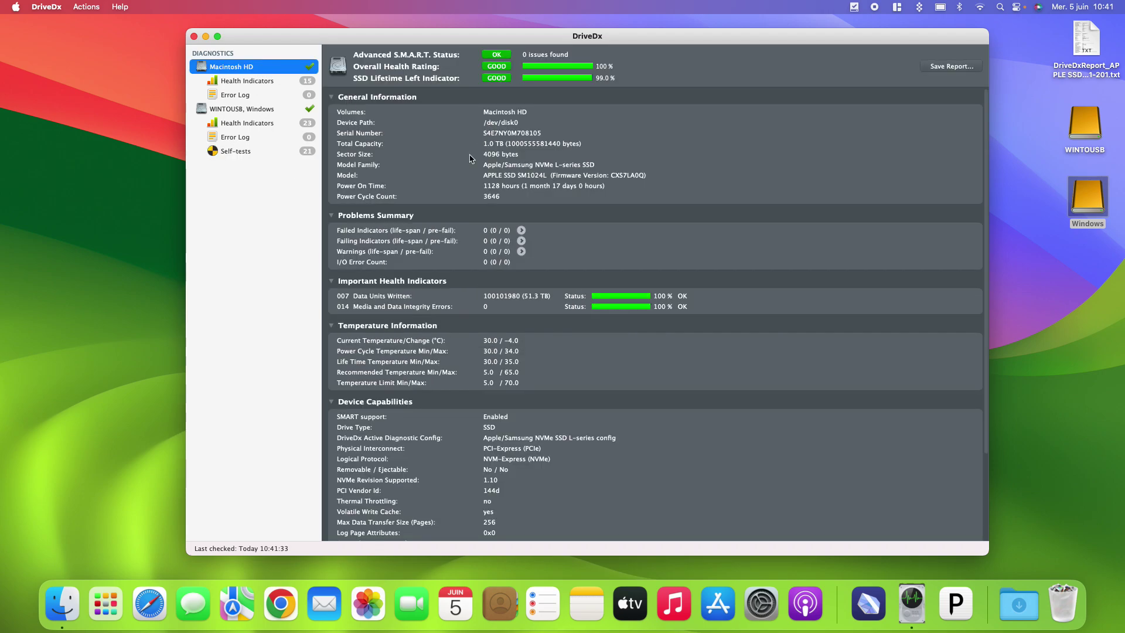
pyautogui.scroll(-5, 438, 187)
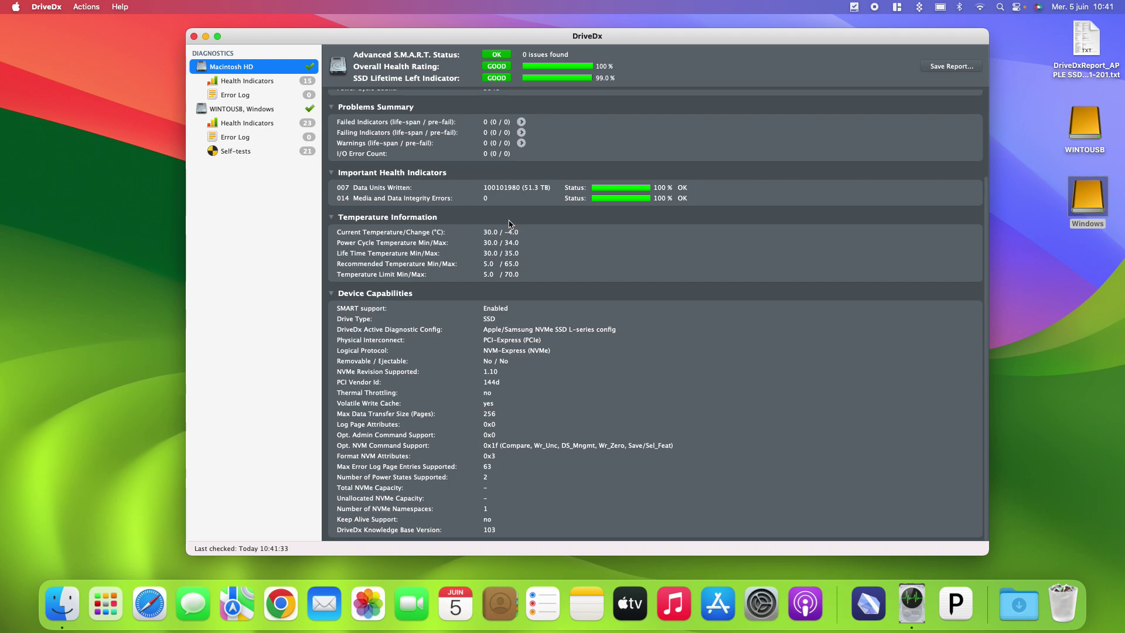